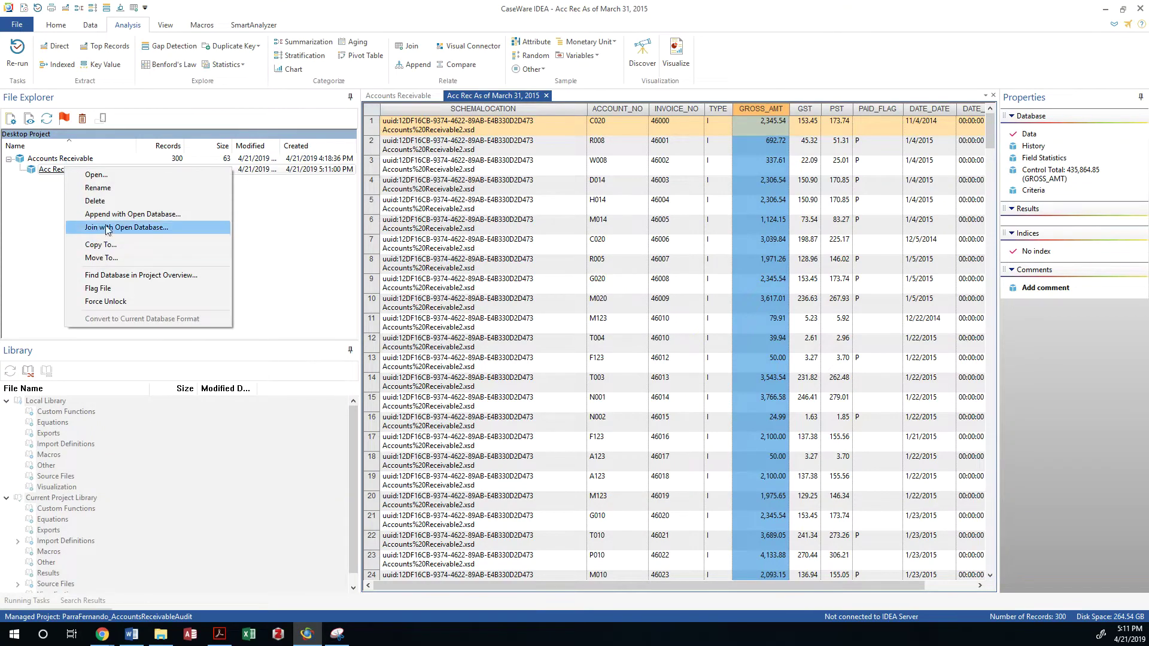
- Close and delete the 'Acc Rec As of March 31, 2015' extraction, then select Accounts Receivable
left_click(105, 201)
left_click(667, 345)
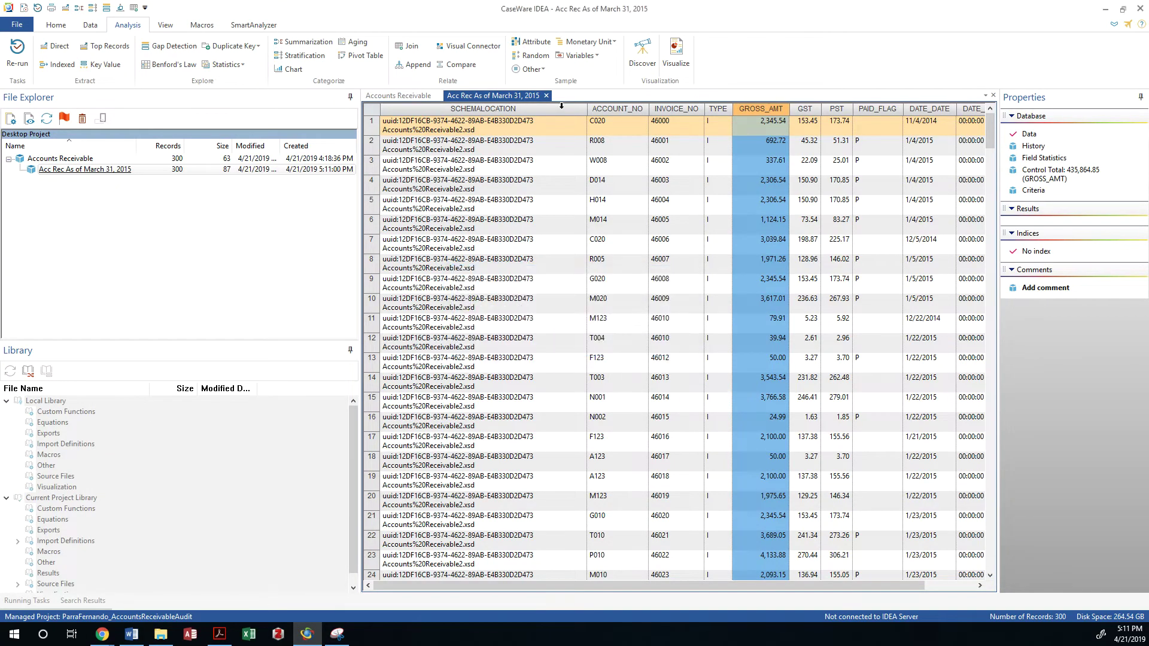
left_click(546, 96)
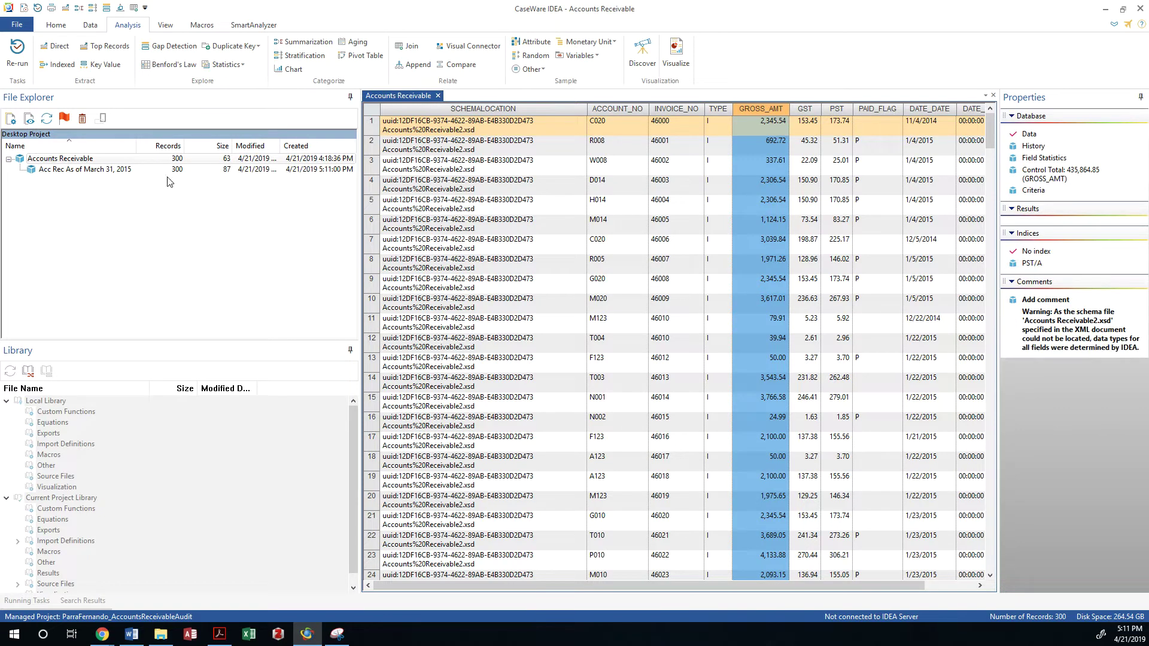
right_click(123, 174)
left_click(147, 204)
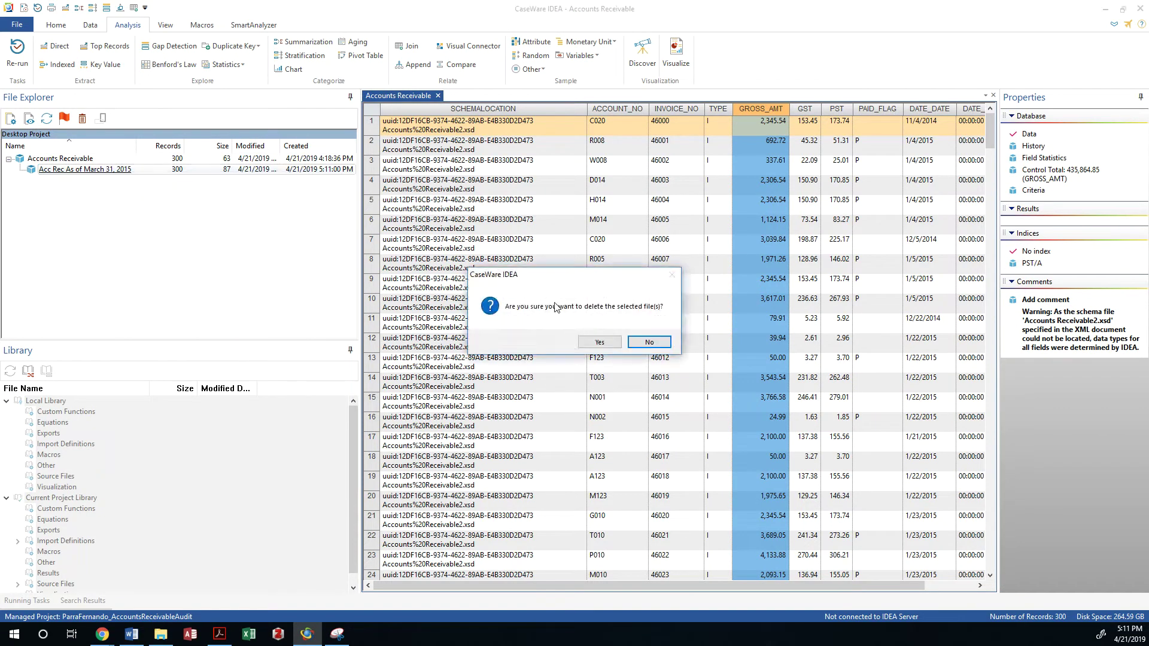
left_click(596, 340)
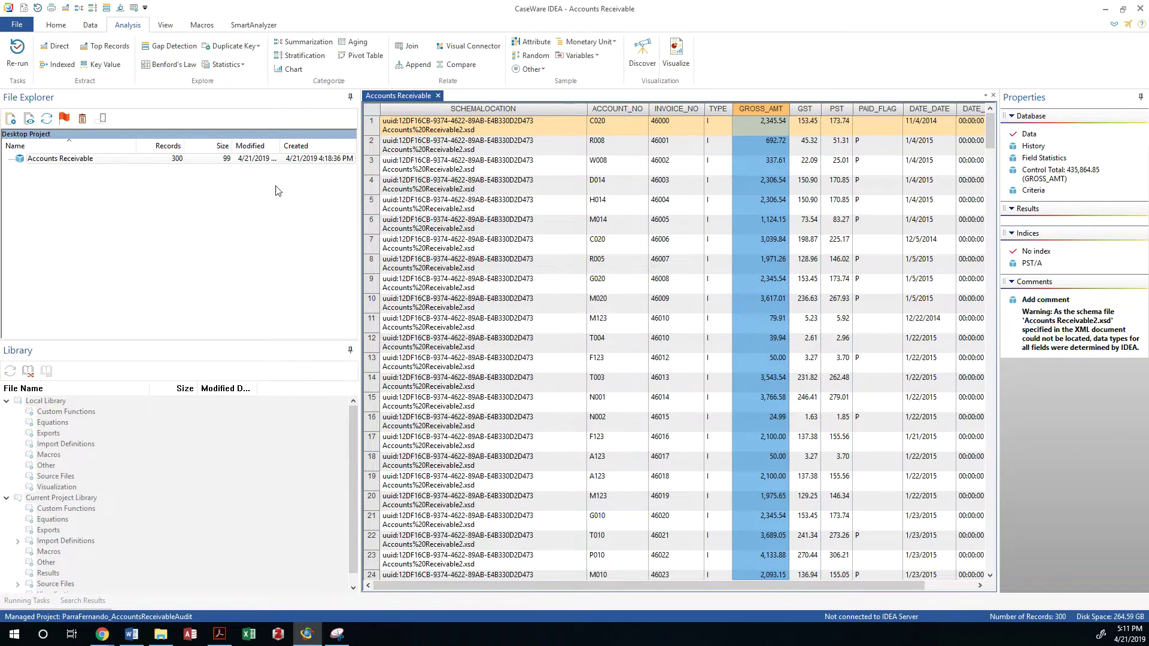
left_click(73, 160)
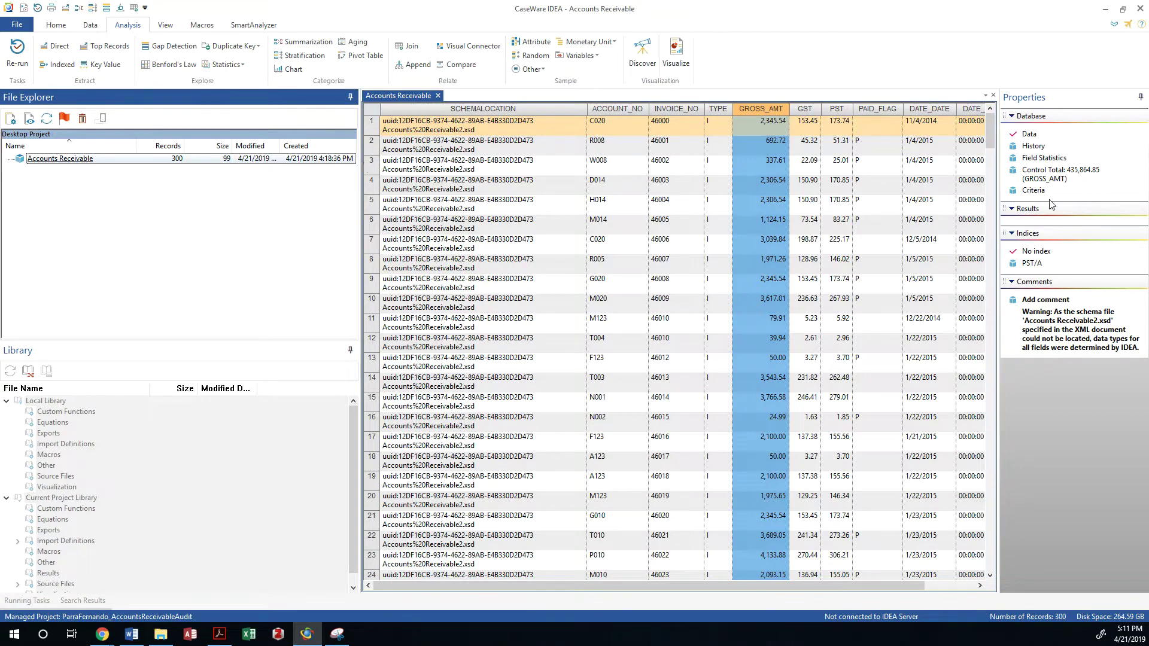
left_click(1029, 166)
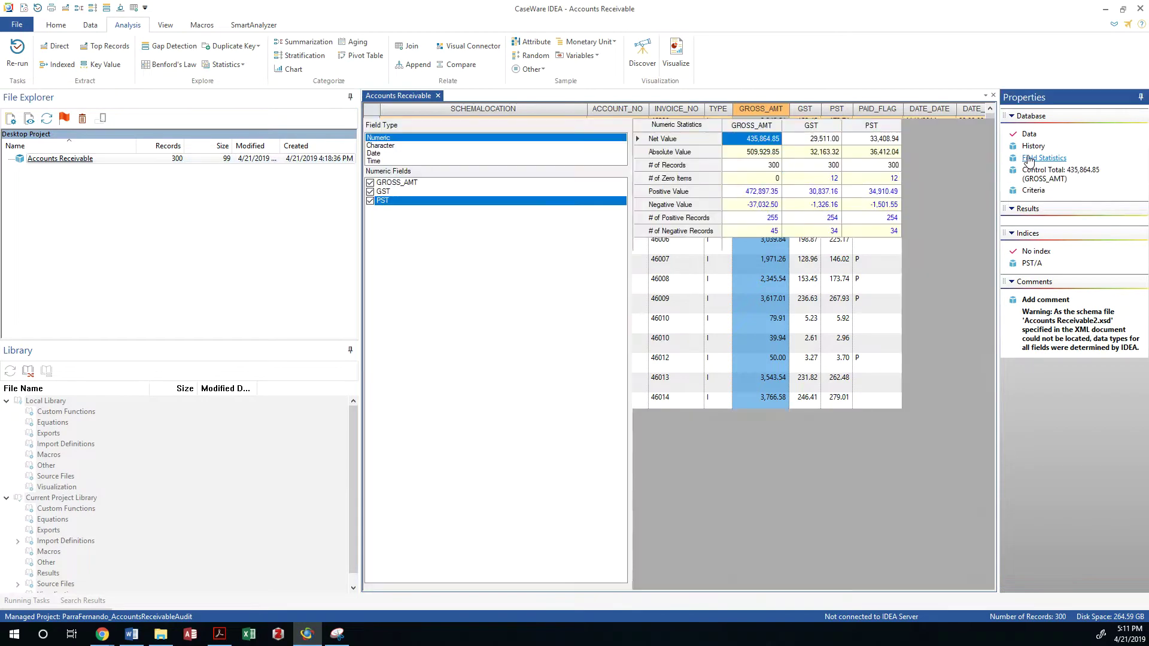
left_click(377, 154)
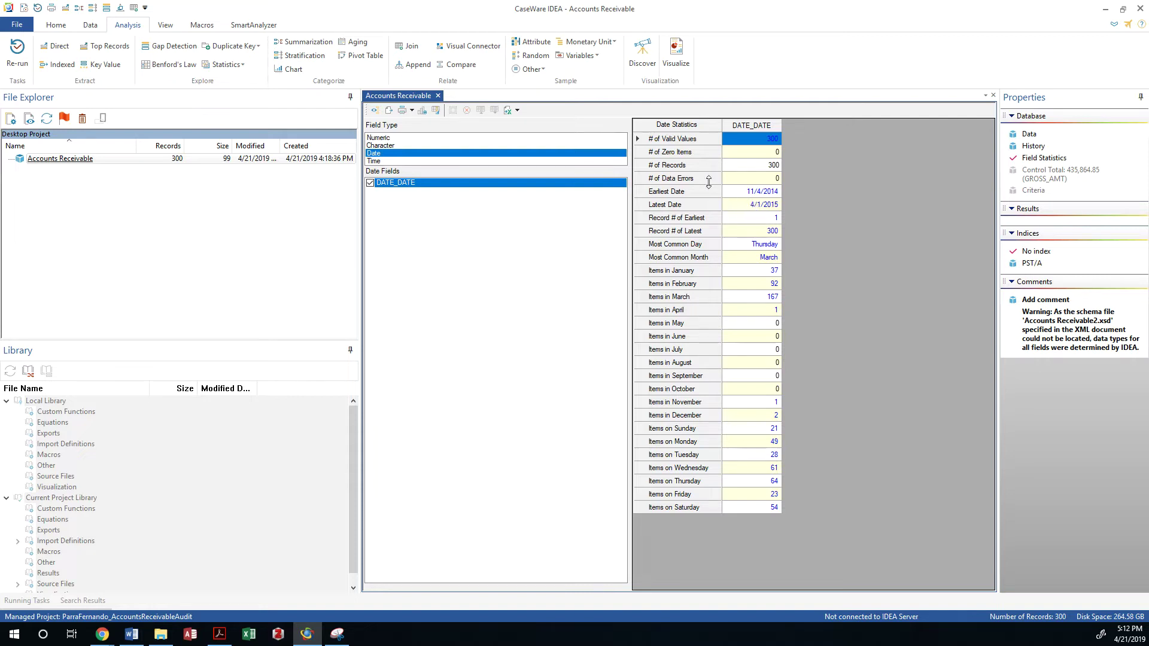
left_click(1029, 134)
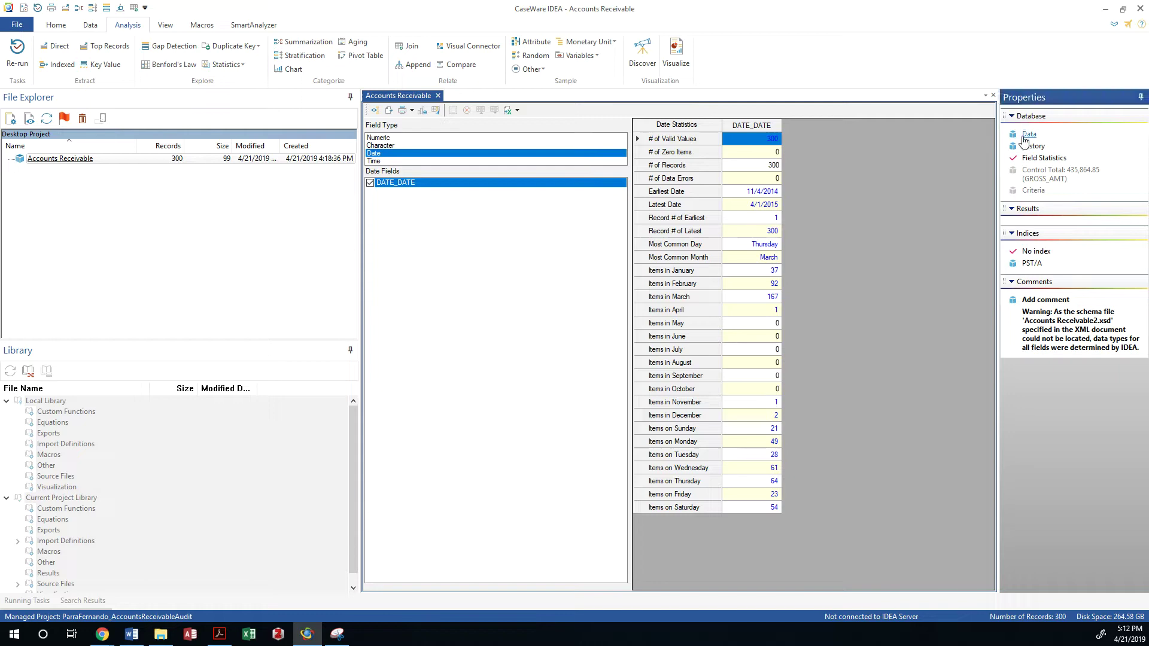
- Start a Direct Extraction and look up the required output file name in the workbook
left_click(47, 52)
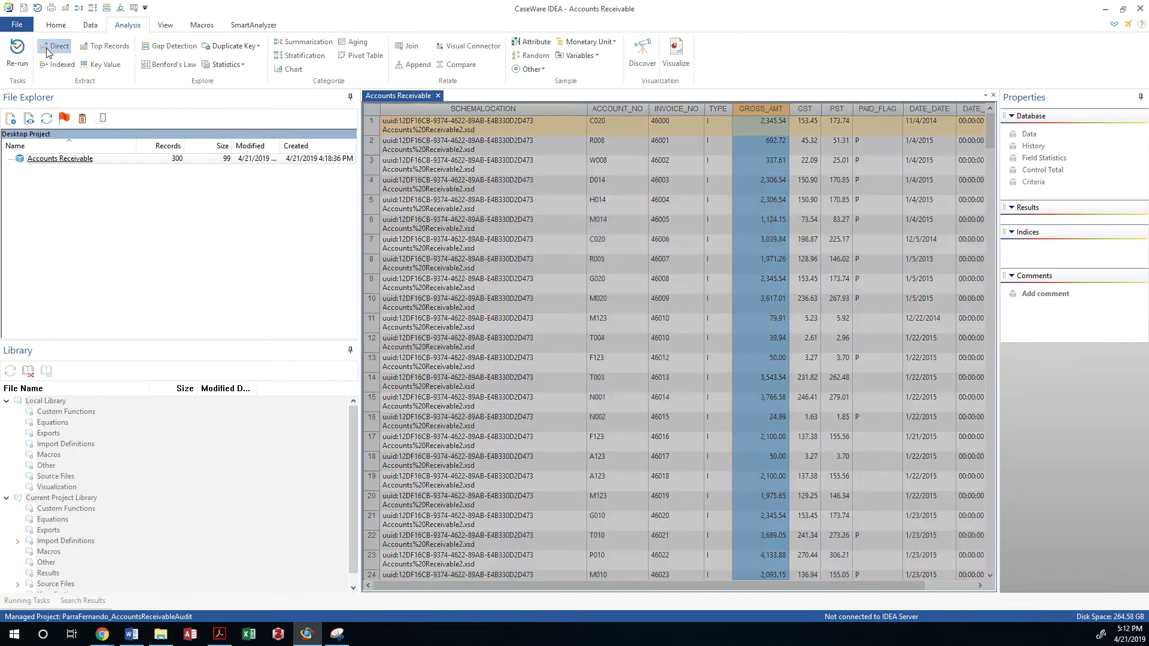
left_click(450, 310)
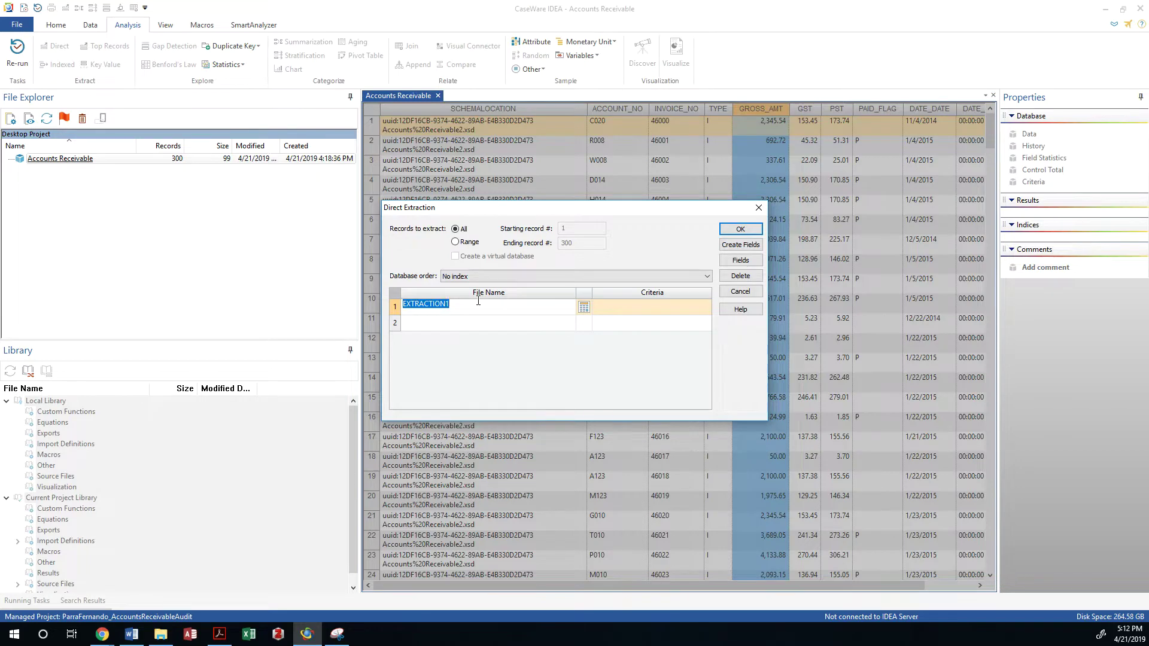
key("alt+Tab")
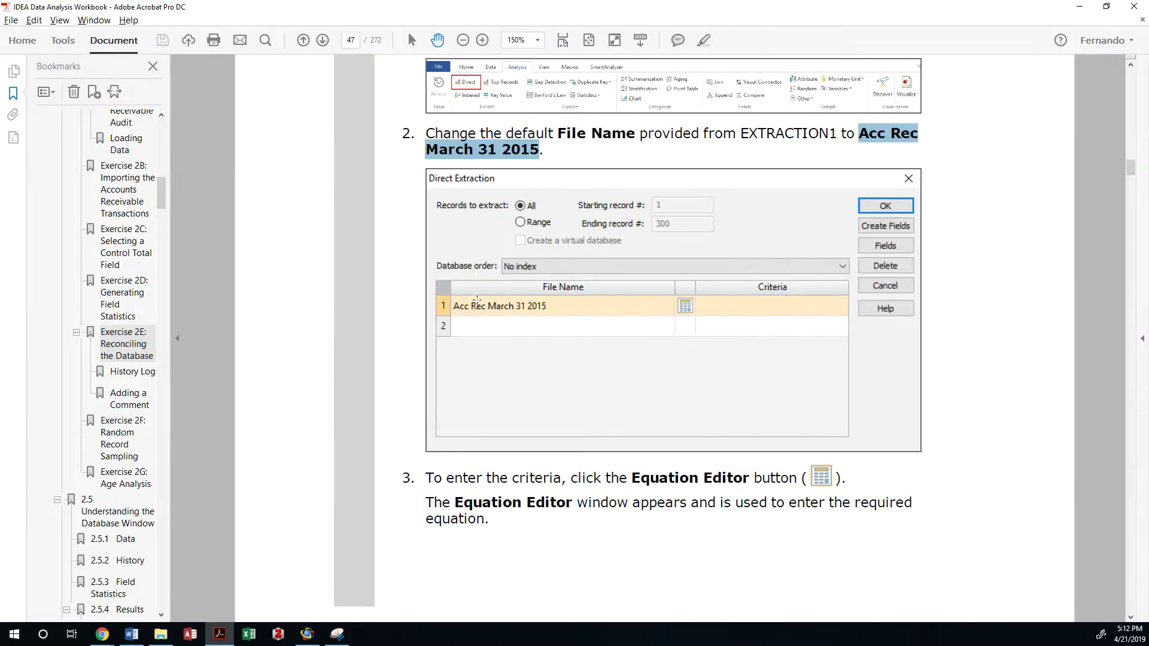
left_click(506, 165)
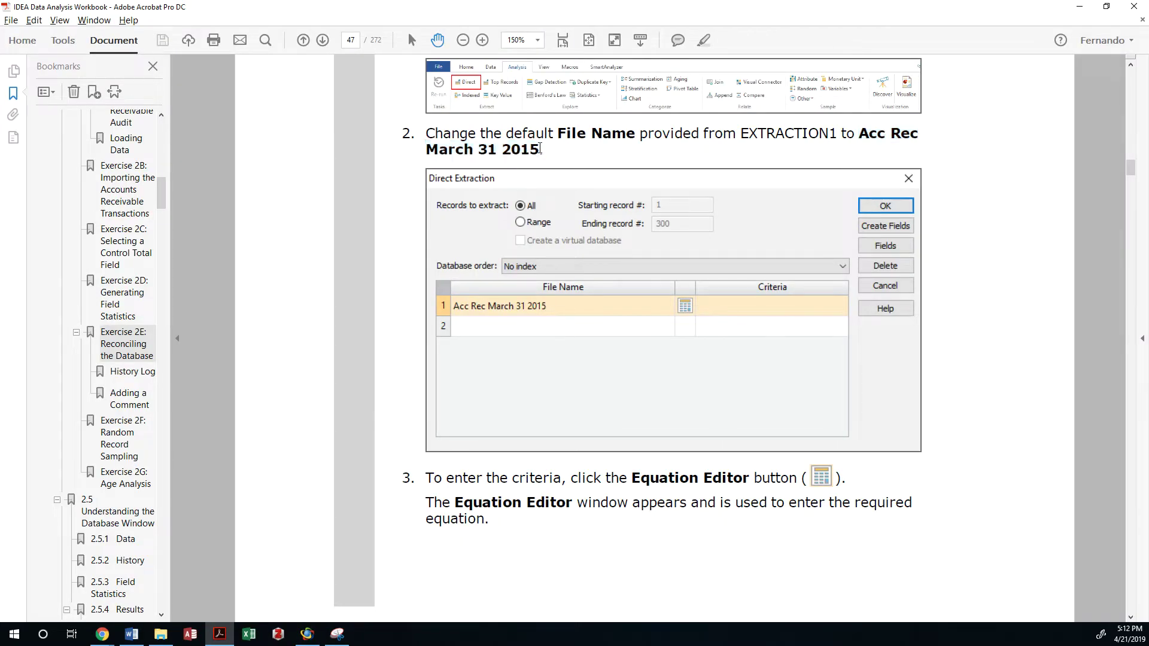
left_click_drag(542, 149, 422, 153)
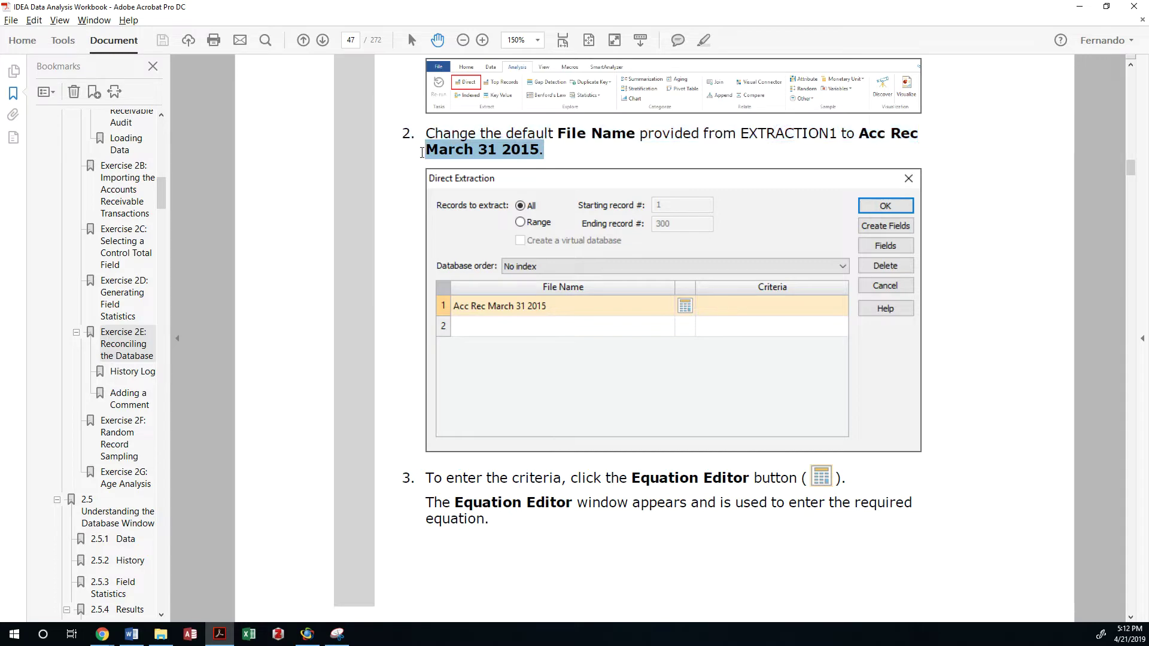
key("alt+Tab")
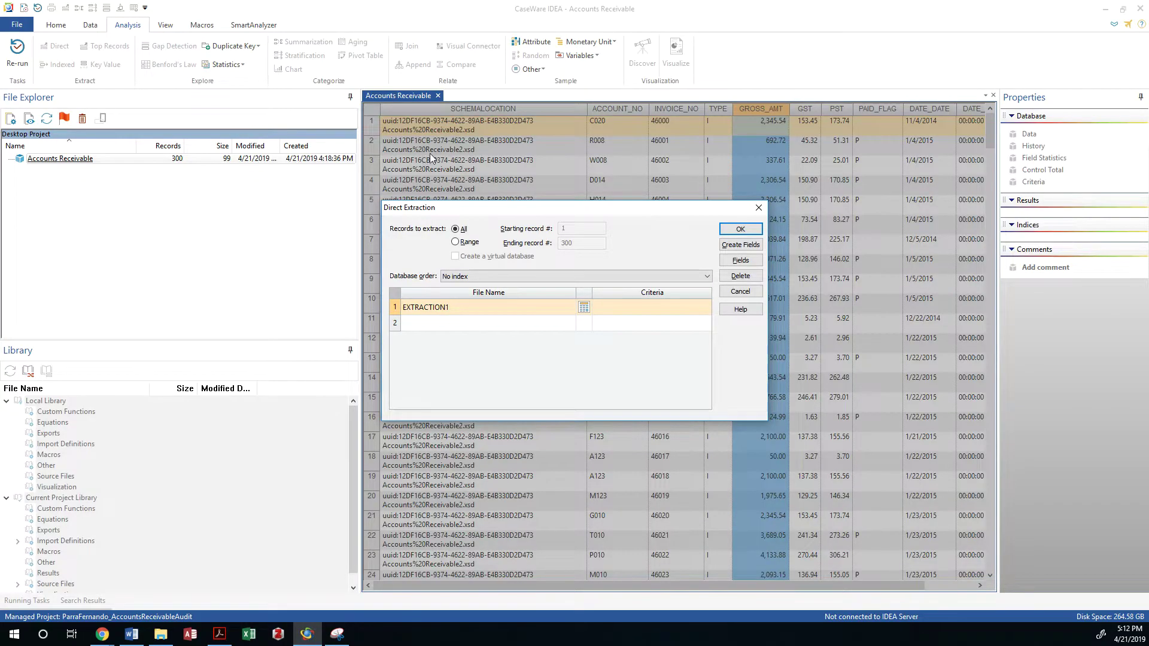
- Replace EXTRACTION1 with 'Acc Rec March 31 2015.' as the output file name and open the Equation Editor
left_click(463, 306)
double_click(463, 306)
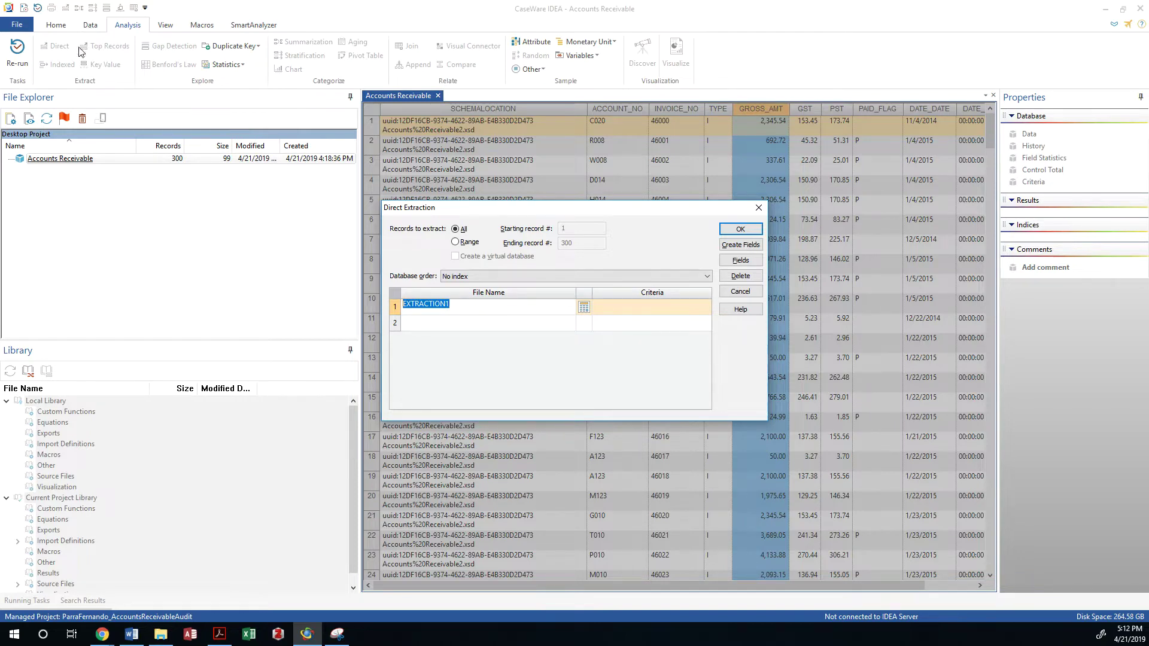
right_click(515, 318)
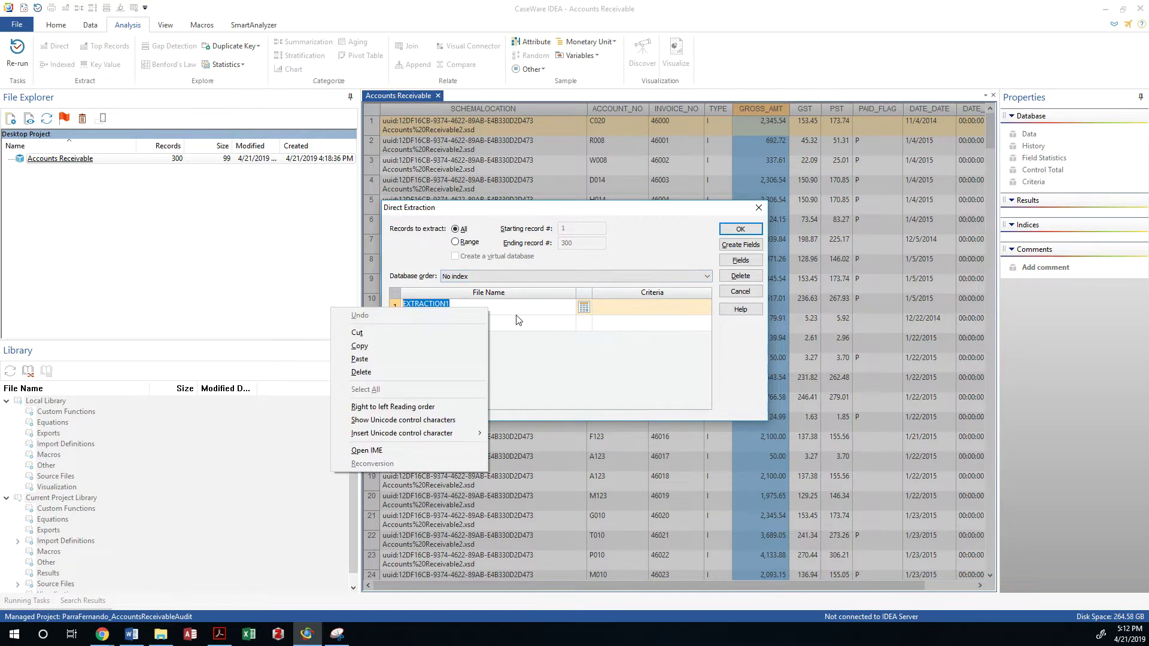
key("Escape")
type("Acc R")
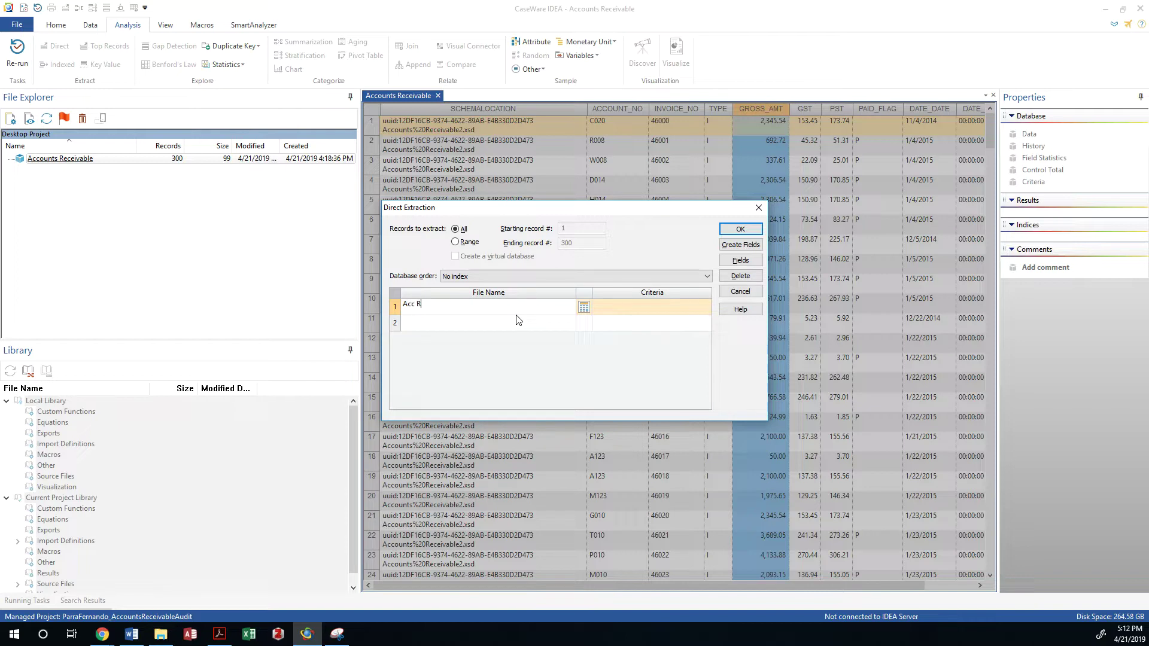
type("ec March 31 2015.")
left_click(584, 309)
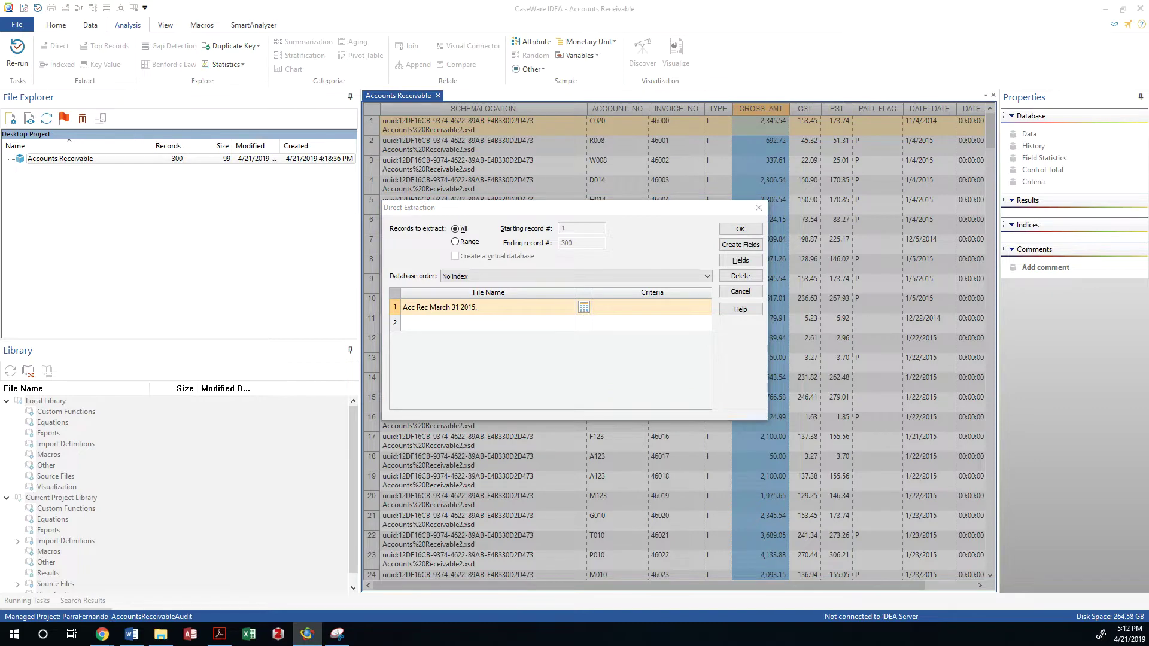
- Move the Equation Editor aside and check step 4a in the workbook
left_click_drag(544, 122, 314, 106)
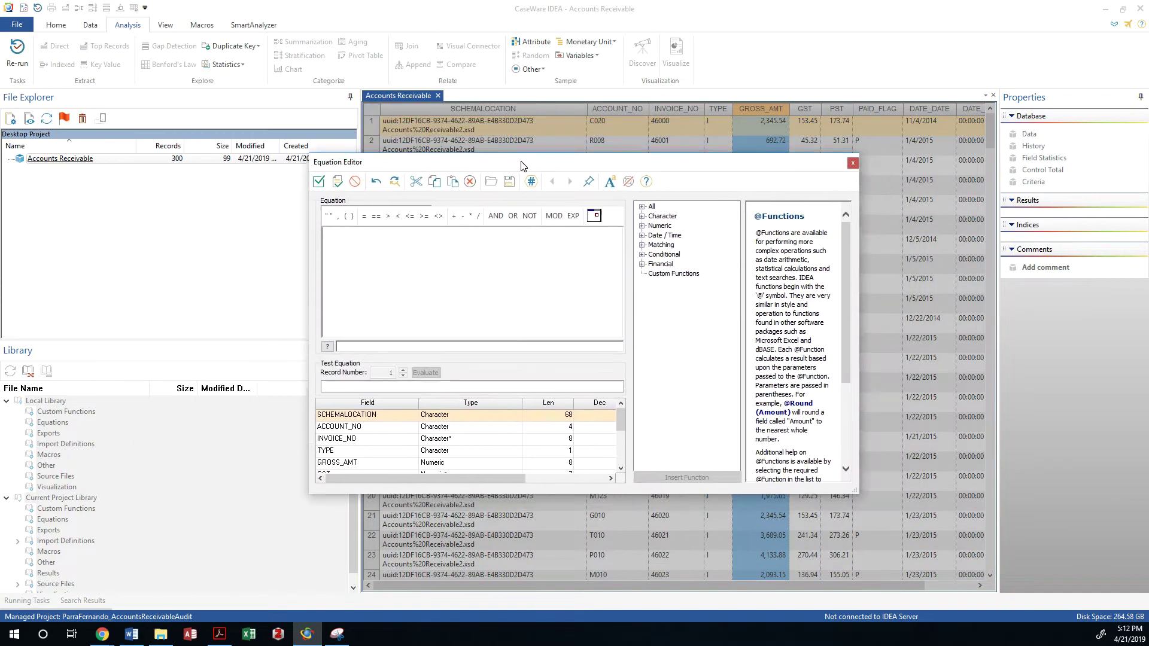
left_click_drag(520, 165, 477, 110)
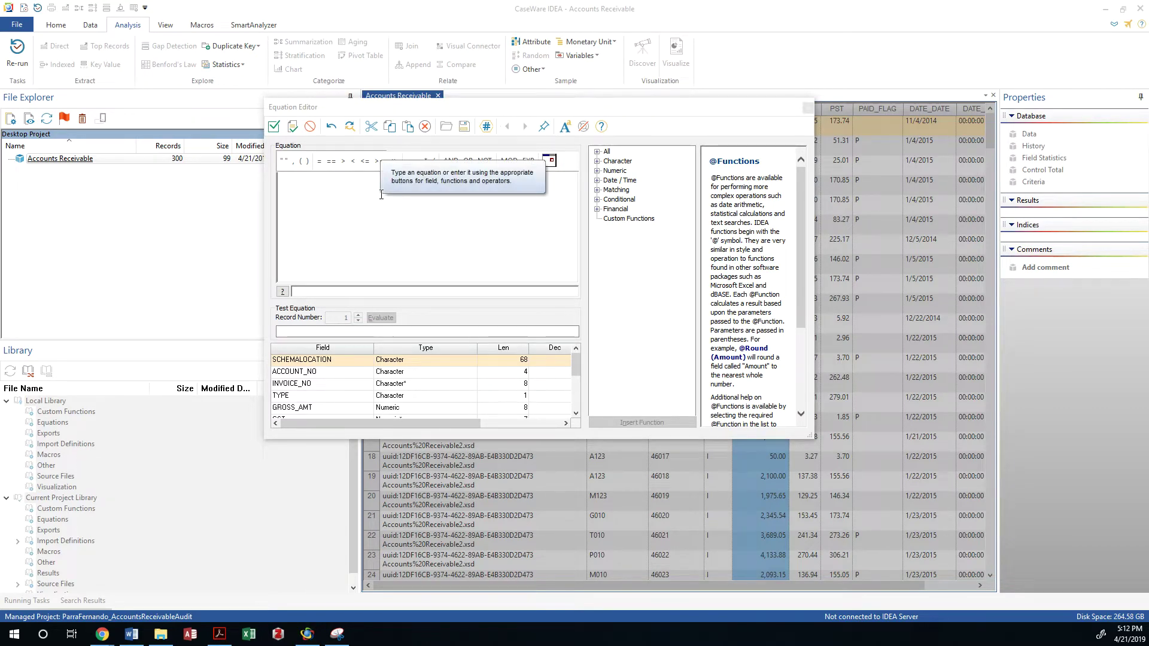
key("alt+Tab")
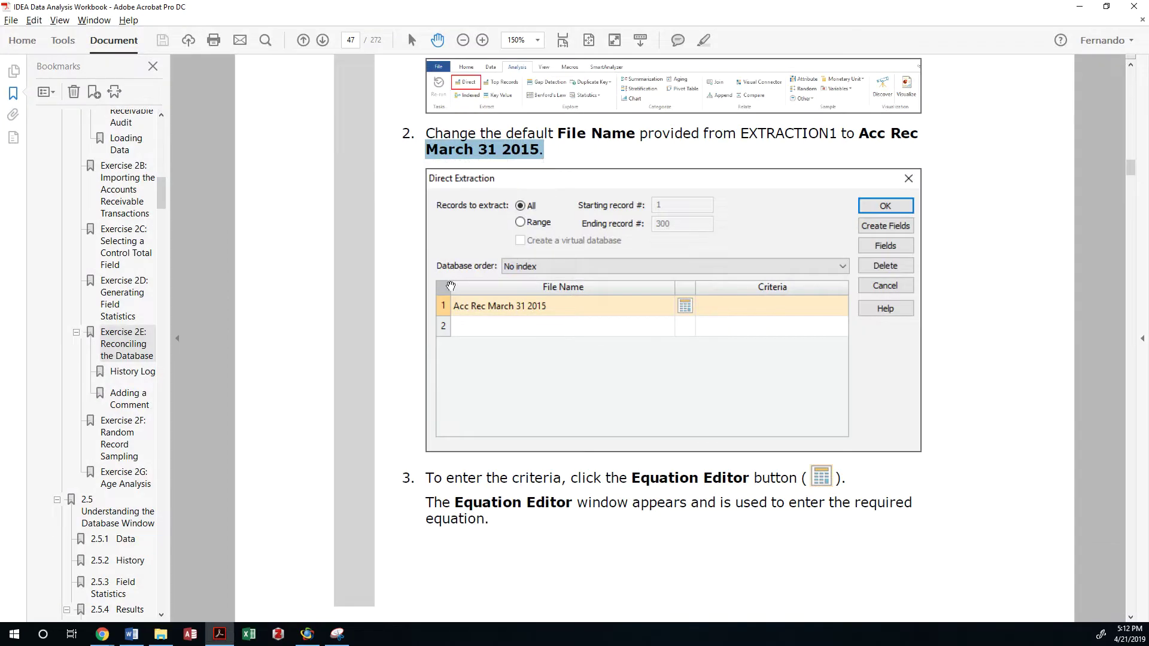
scroll(553, 375, "down", 10)
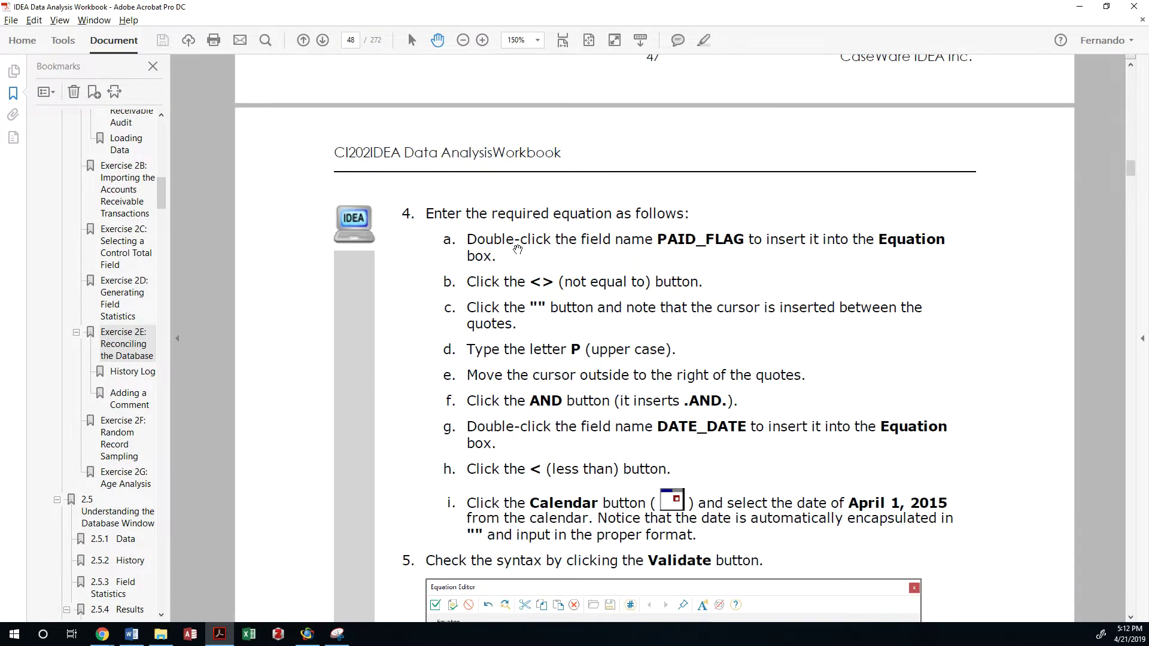
double_click(535, 239)
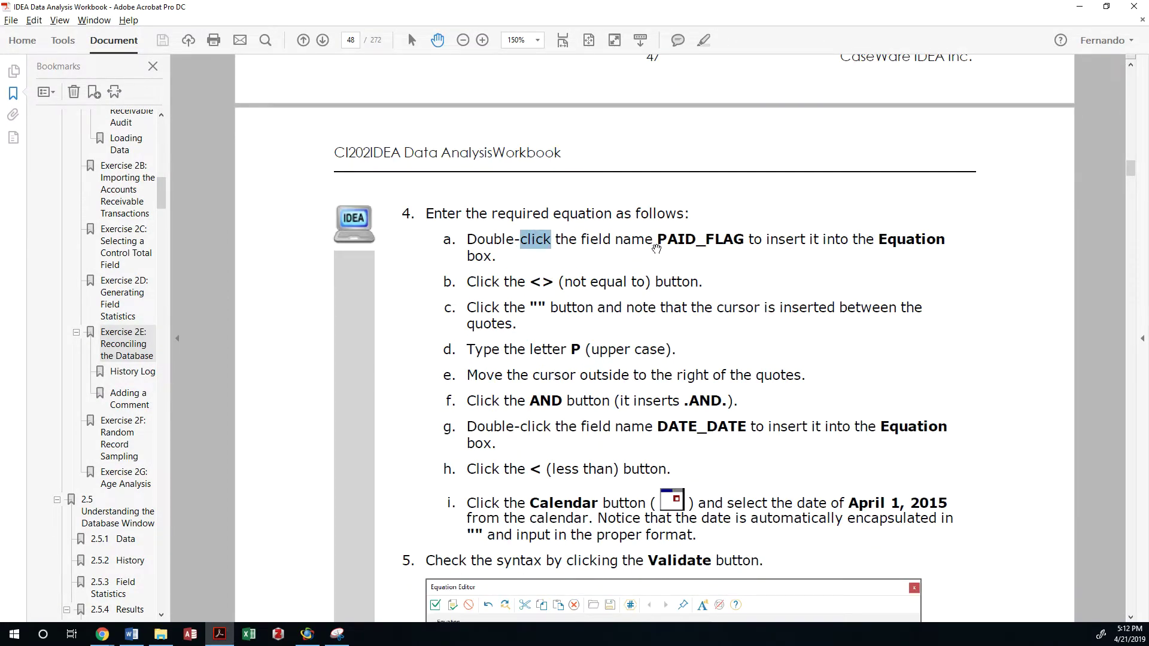
key("alt+Tab")
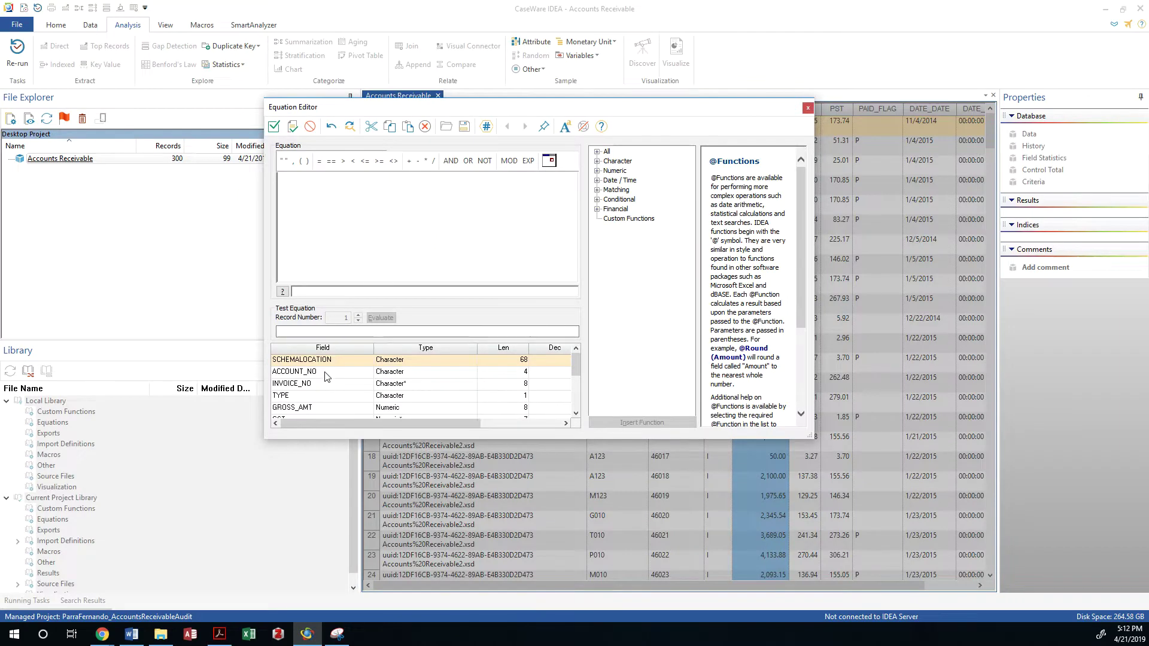
- Enter the condition PAID_FLAG <> "P" in the equation
left_click(331, 398)
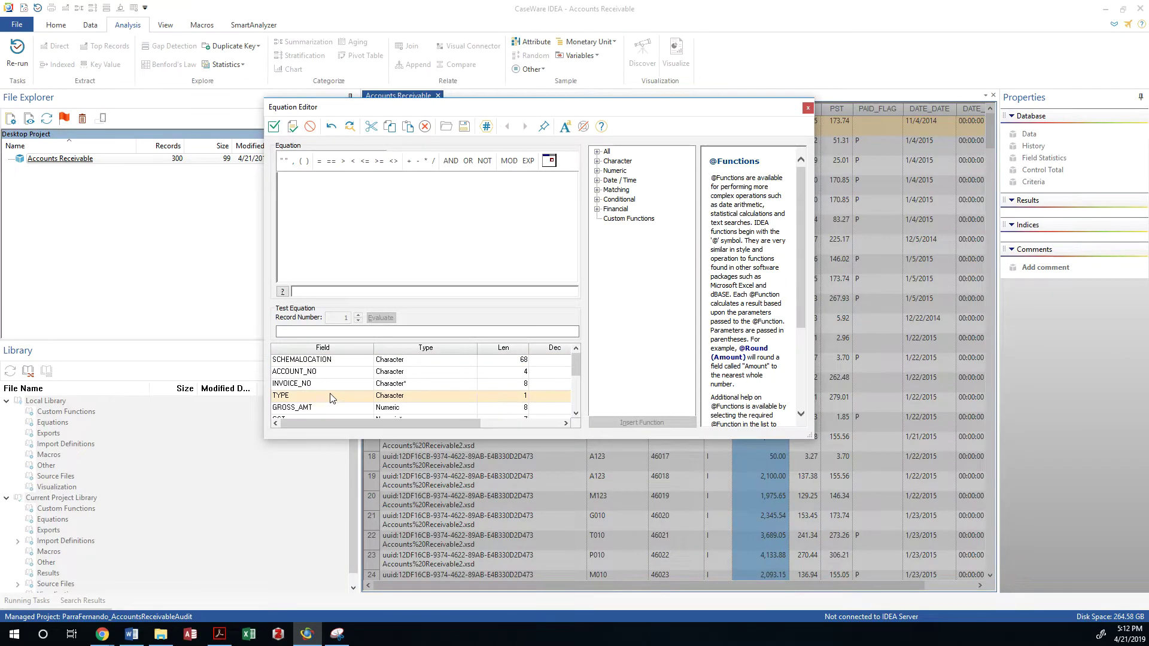
key("Down")
key("Down")
key("Down")
key("Down")
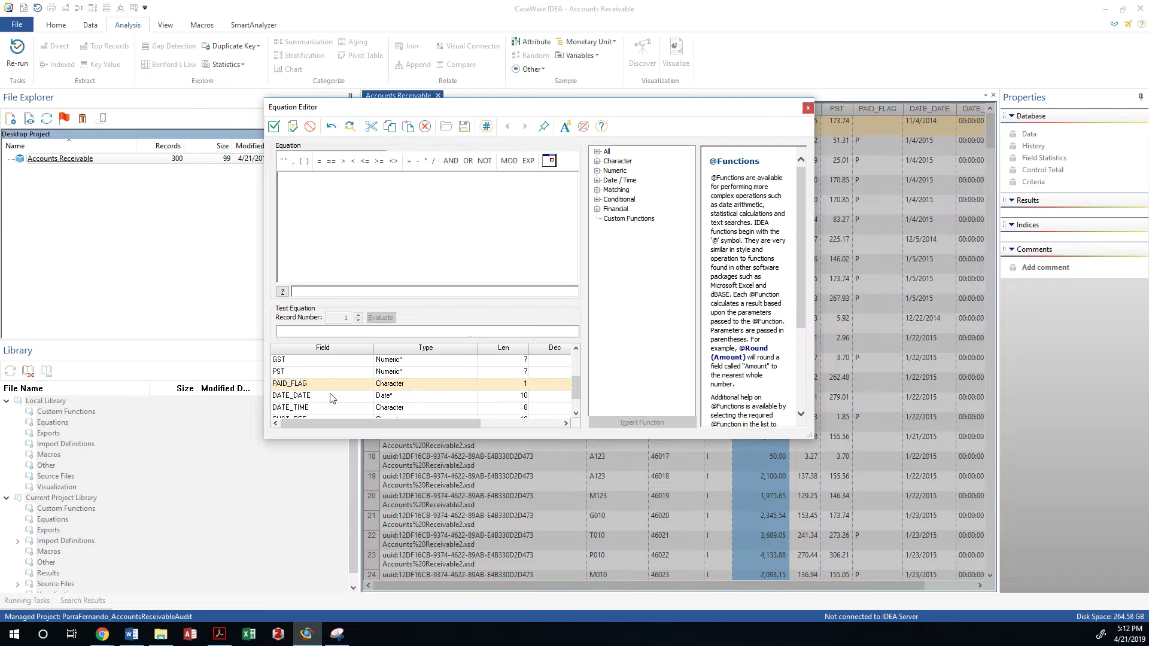
double_click(318, 383)
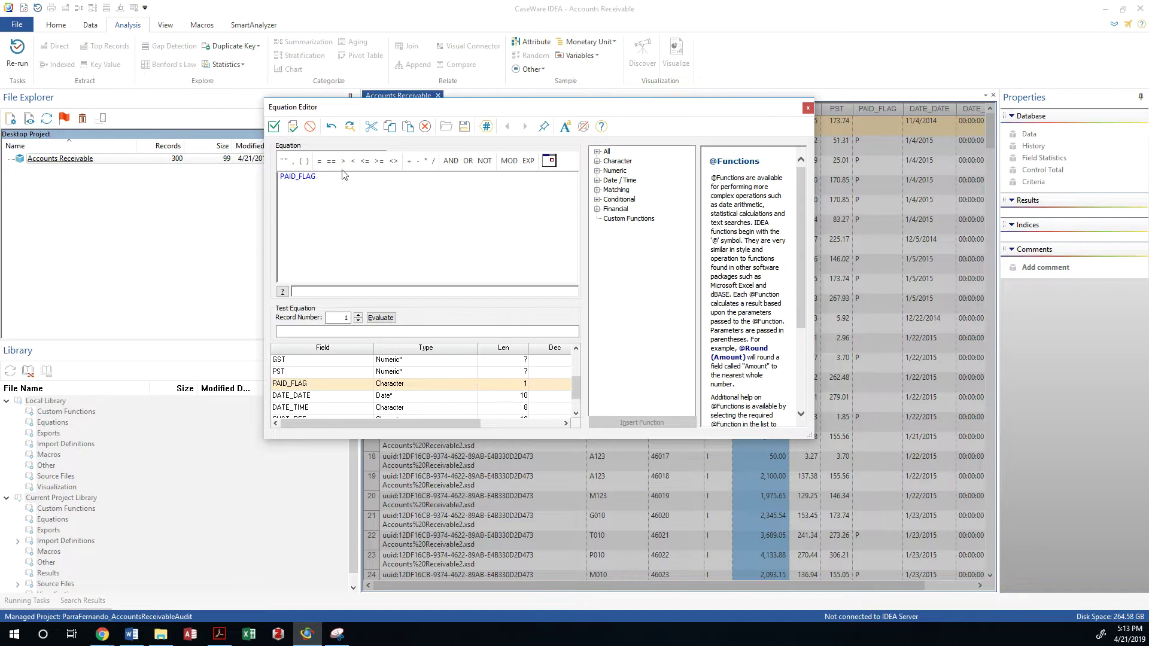
left_click(393, 161)
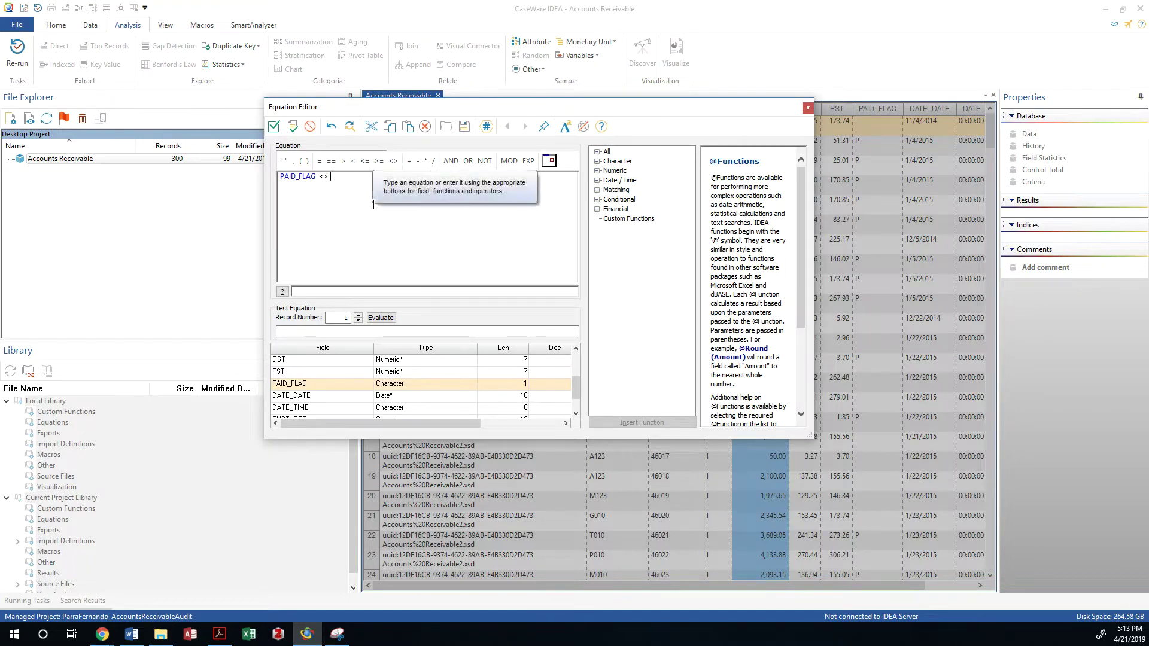
type("\"")
key("alt+Tab")
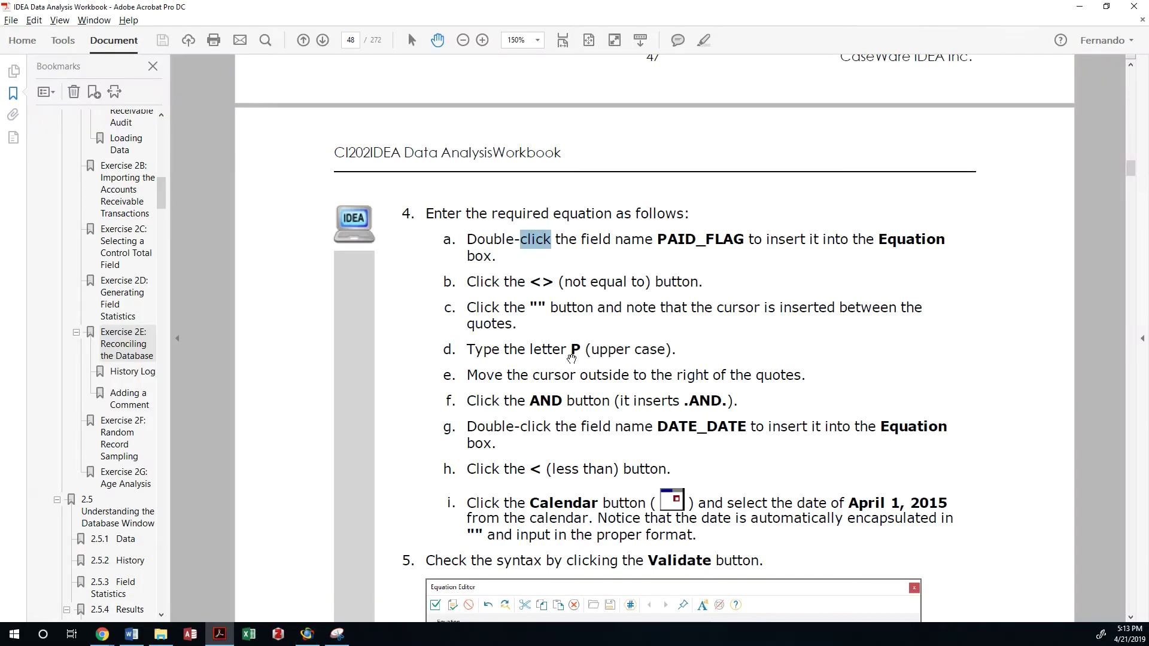
key("alt+Tab")
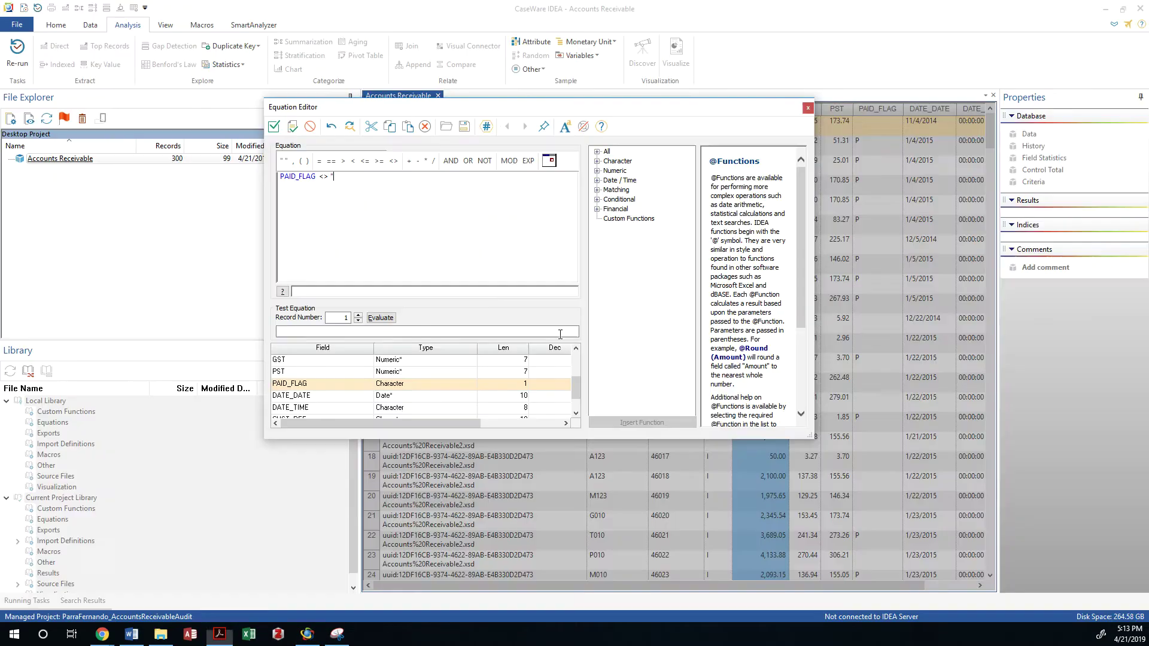
type("P\"")
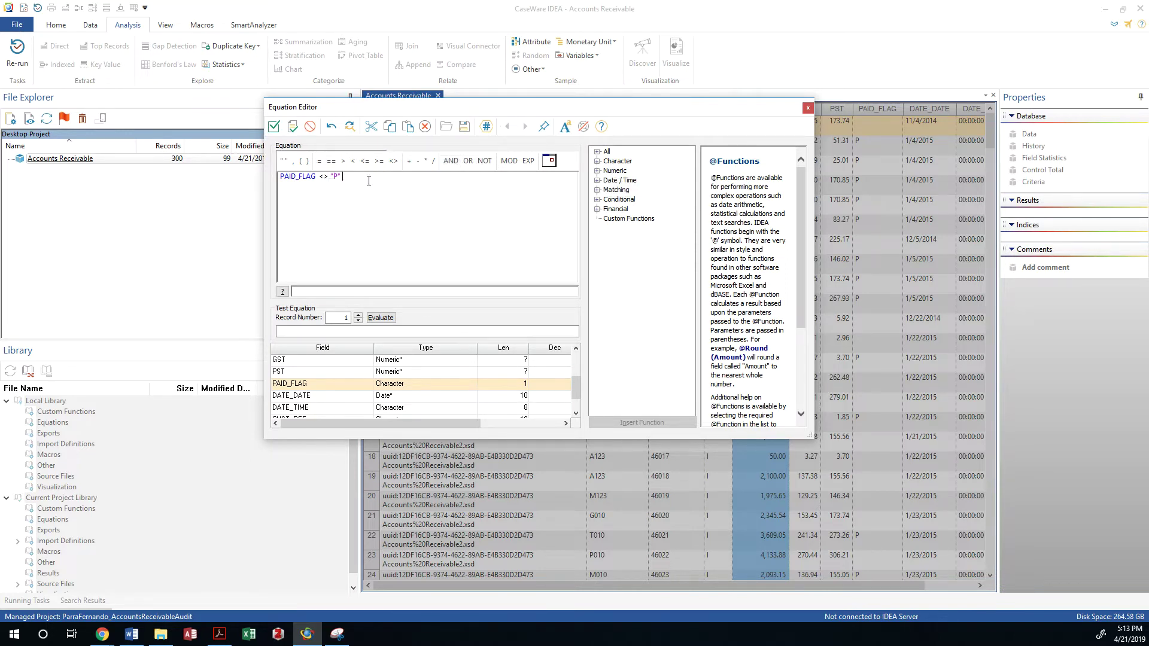
- Append .AND. DATE_DATE <= to the equation
left_click(451, 162)
double_click(339, 397)
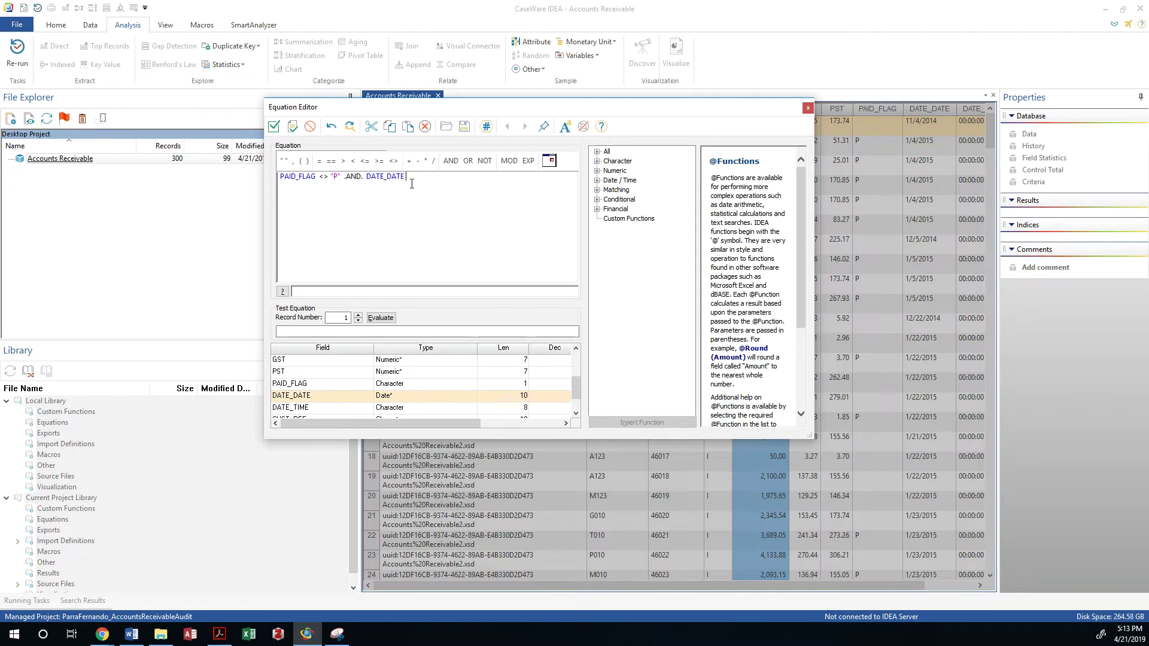
left_click(368, 161)
- Insert March 31 from the calendar and correct the year so the date reads "20150331"
left_click(549, 161)
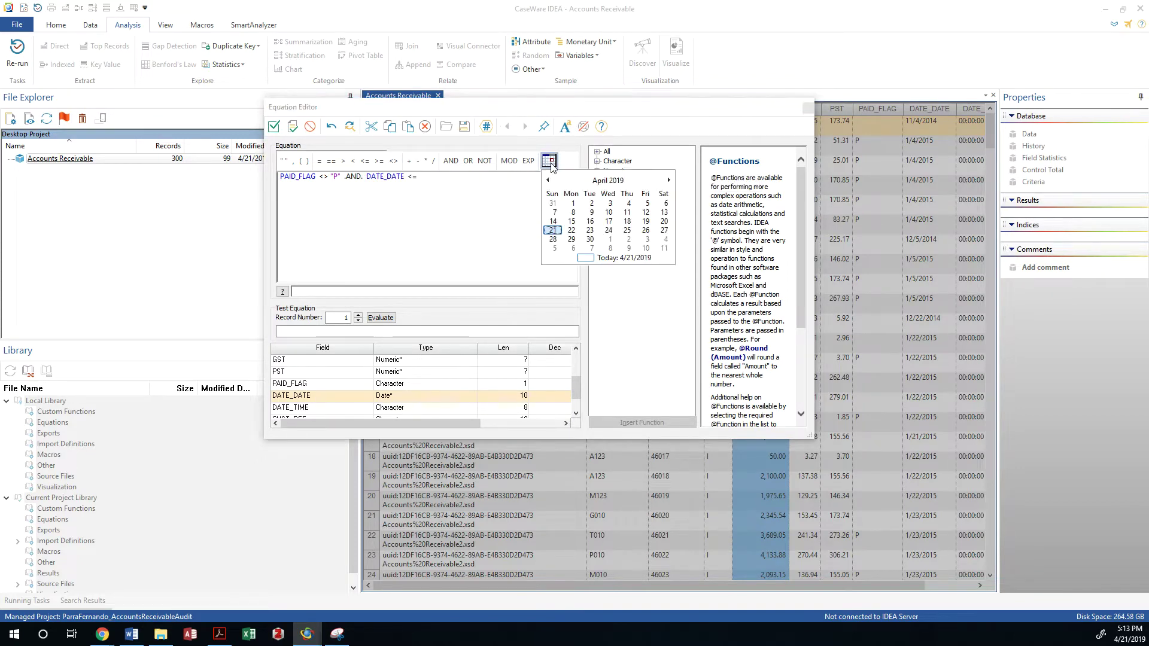
left_click(553, 203)
left_click(436, 176)
key("BackSpace")
type("50331\"")
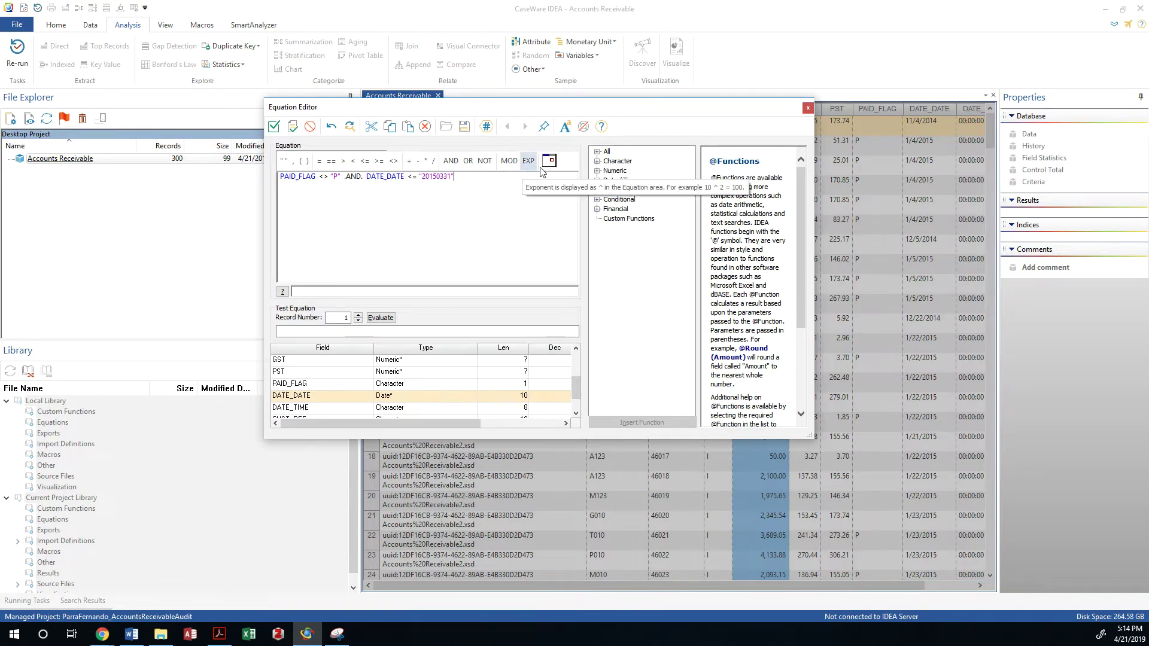
key("alt+Tab")
- Scroll through workbook page 48 to compare the example equation, then return to IDEA
scroll(655, 320, "down", 5)
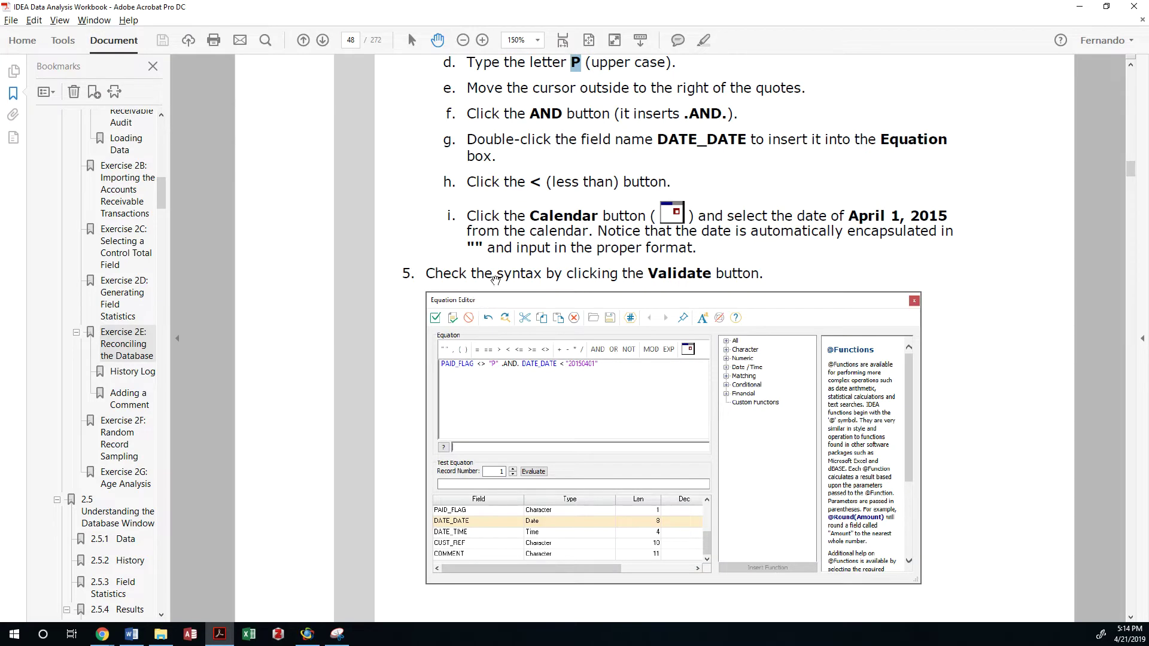
scroll(635, 275, "down", 1)
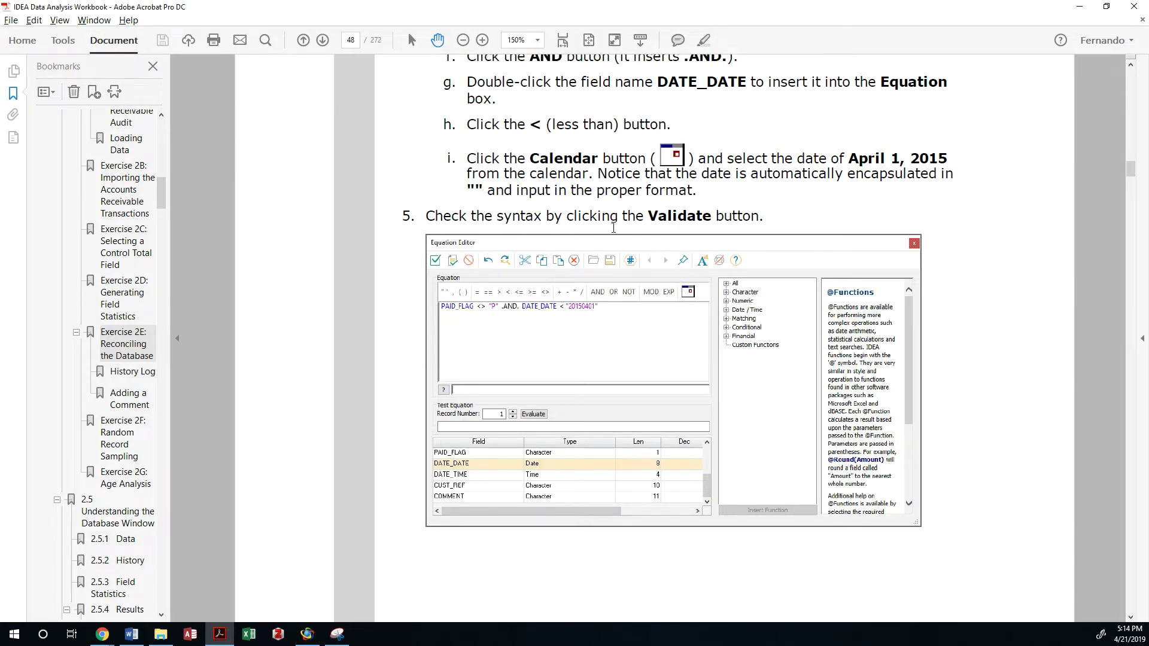
scroll(613, 227, "down", 5)
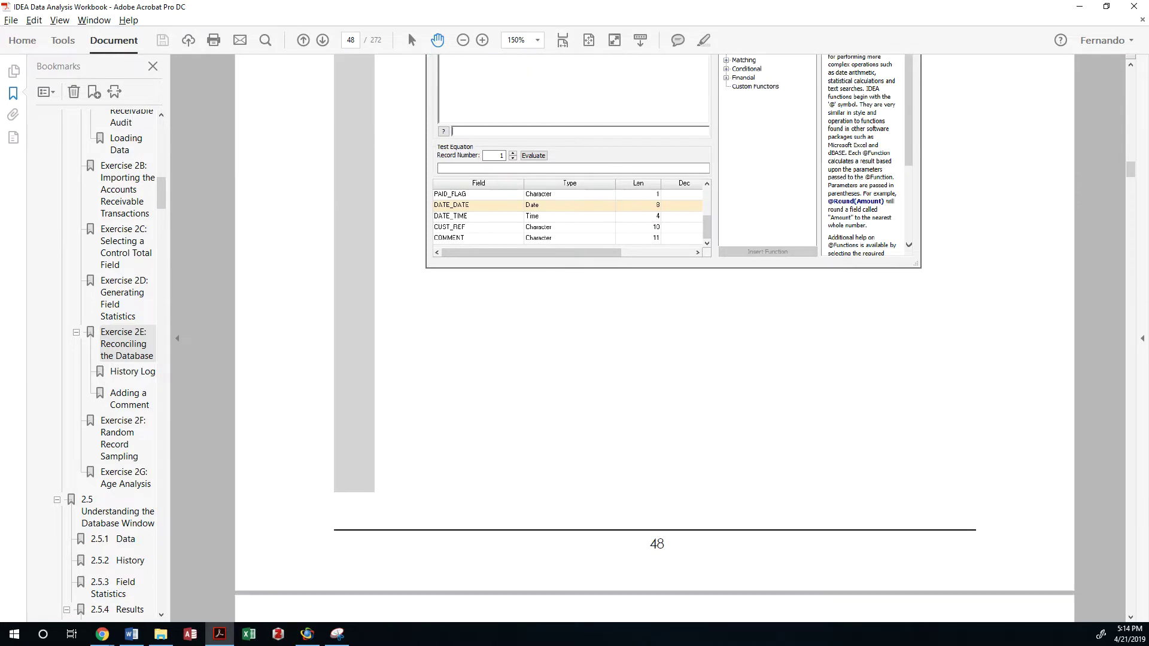
key("alt+Tab")
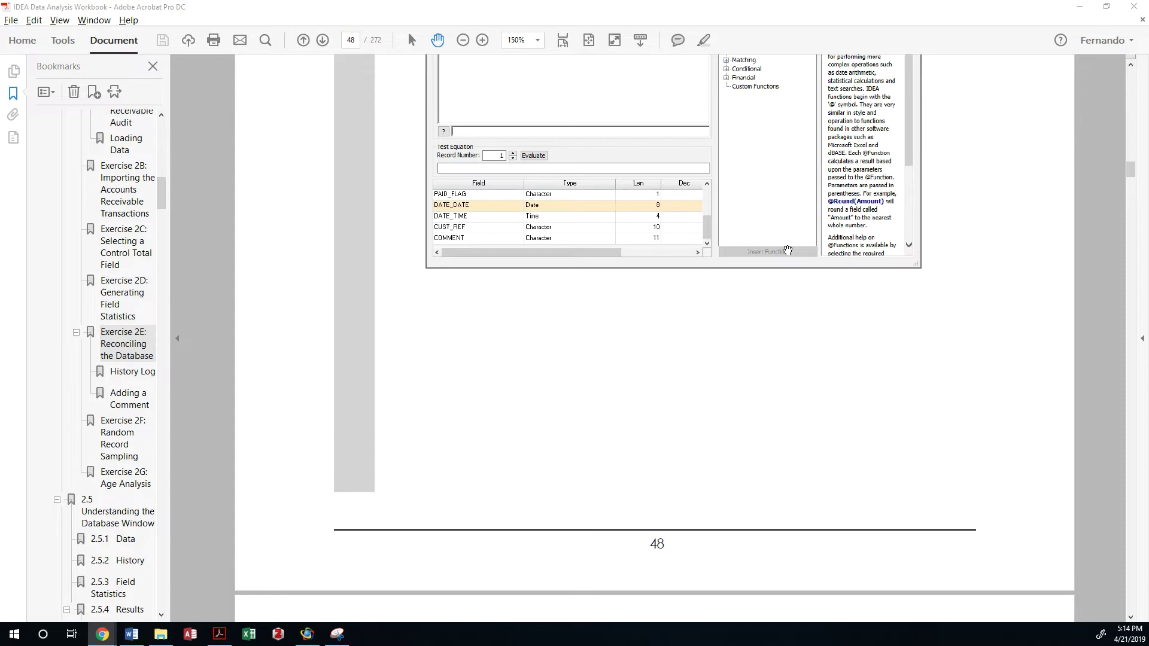
key("alt+Tab")
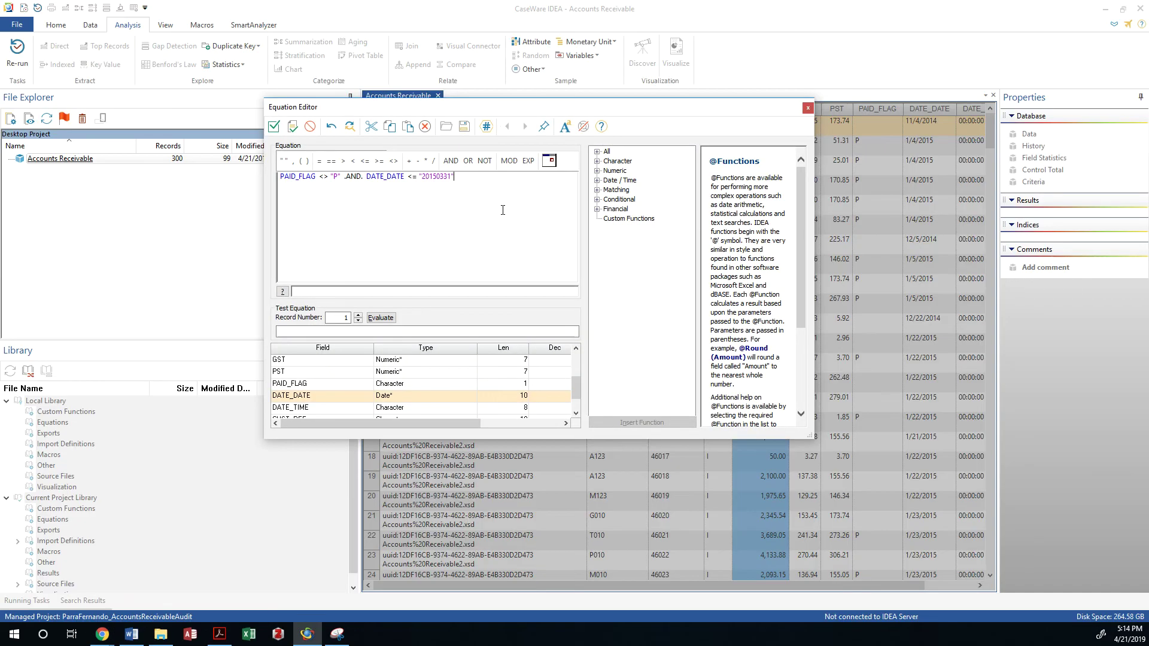
- Validate the equation, dismiss the Valid Equation message, and check workbook page 49
left_click(290, 131)
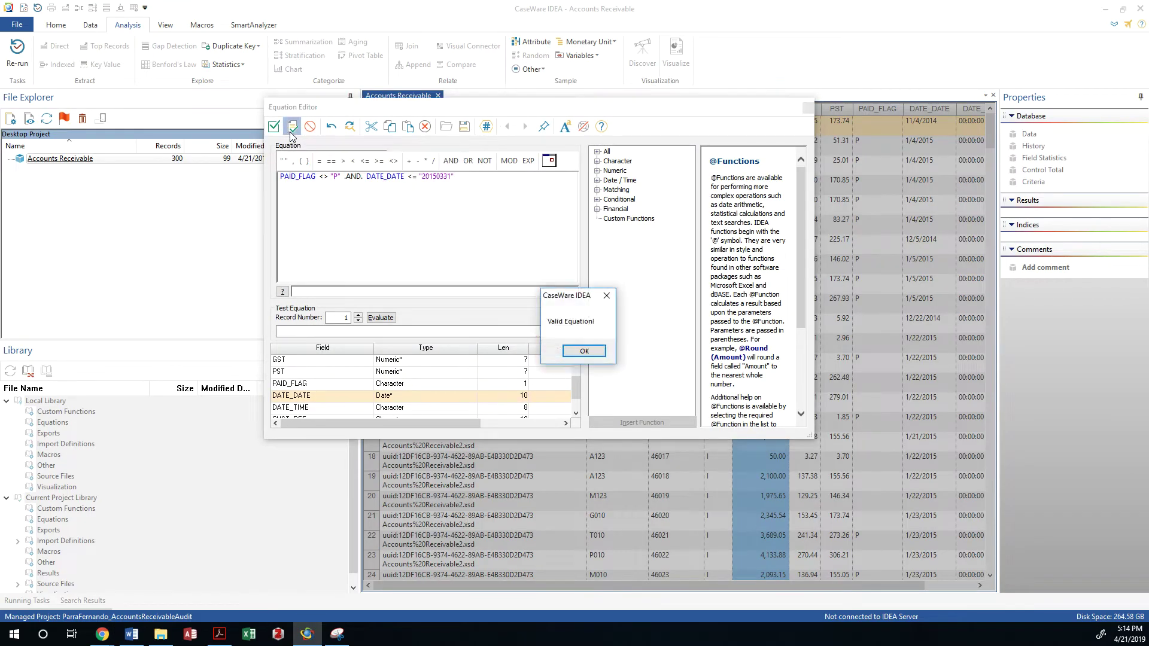
left_click(584, 351)
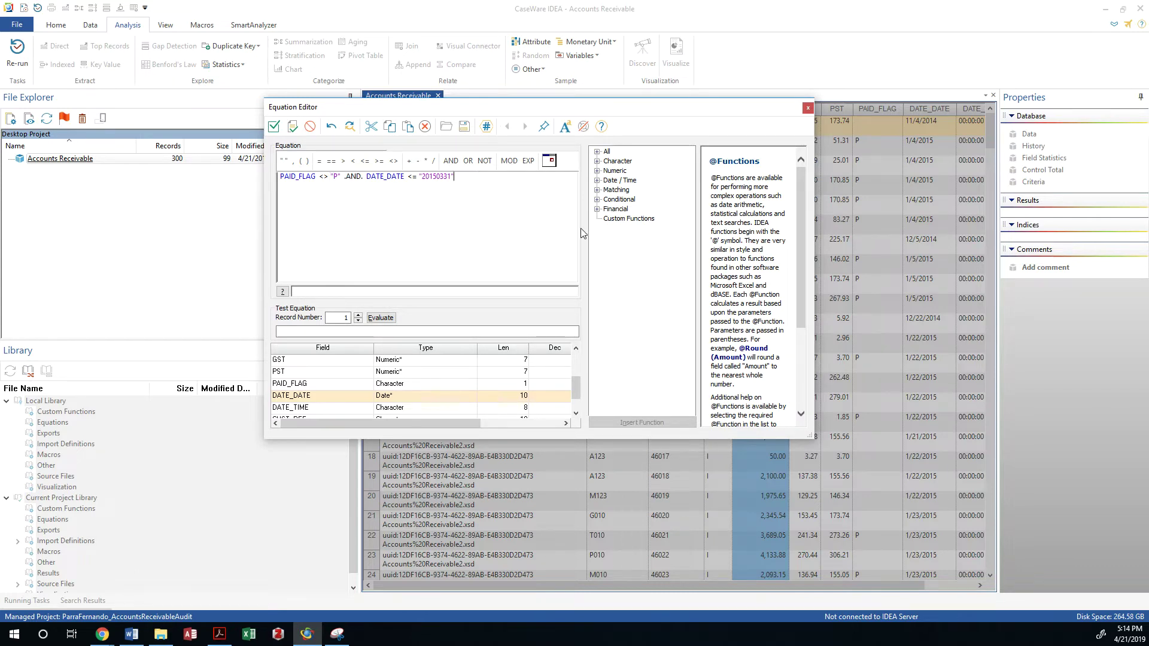
key("alt+Tab")
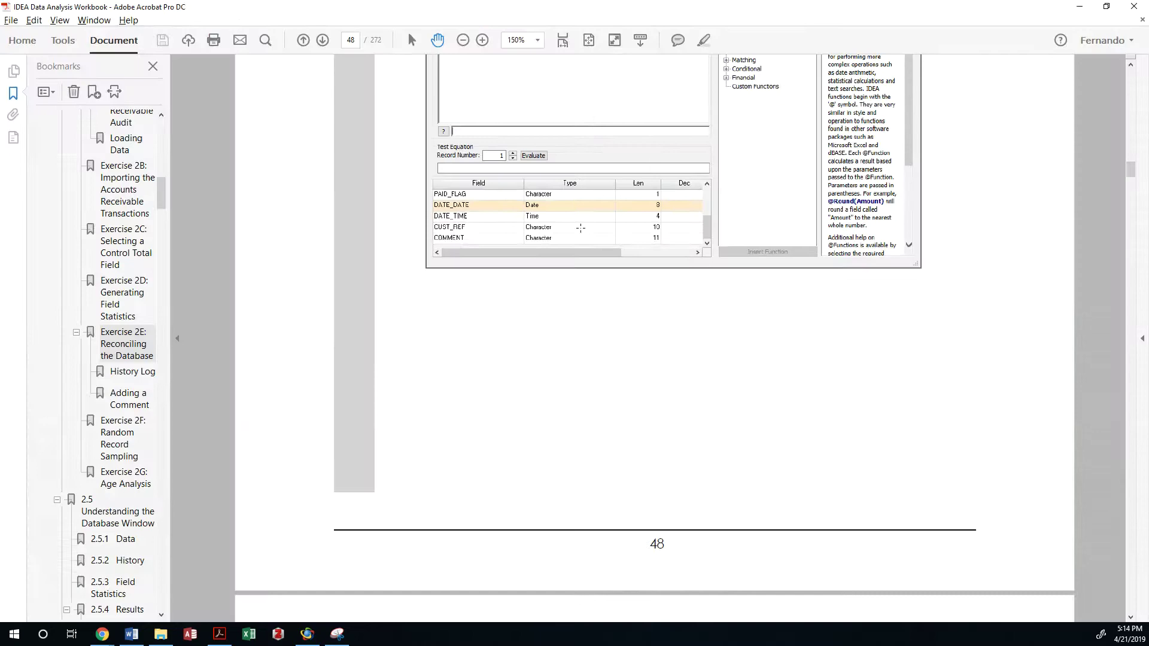
scroll(605, 306, "down", 3)
scroll(605, 306, "down", 12)
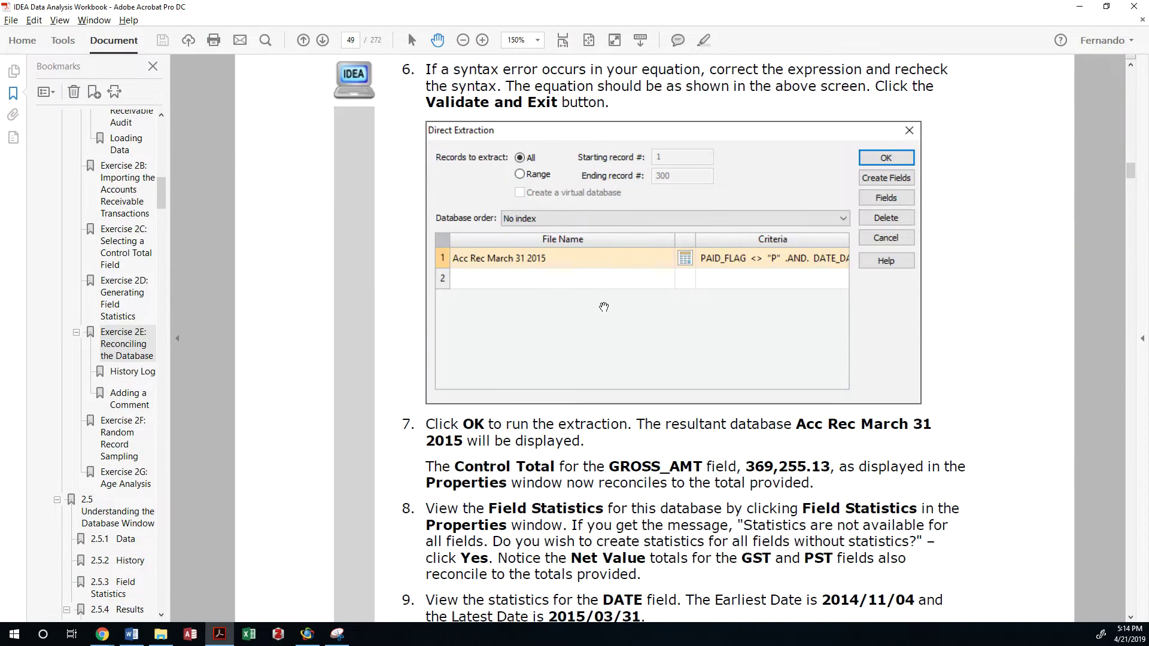
key("alt+Tab")
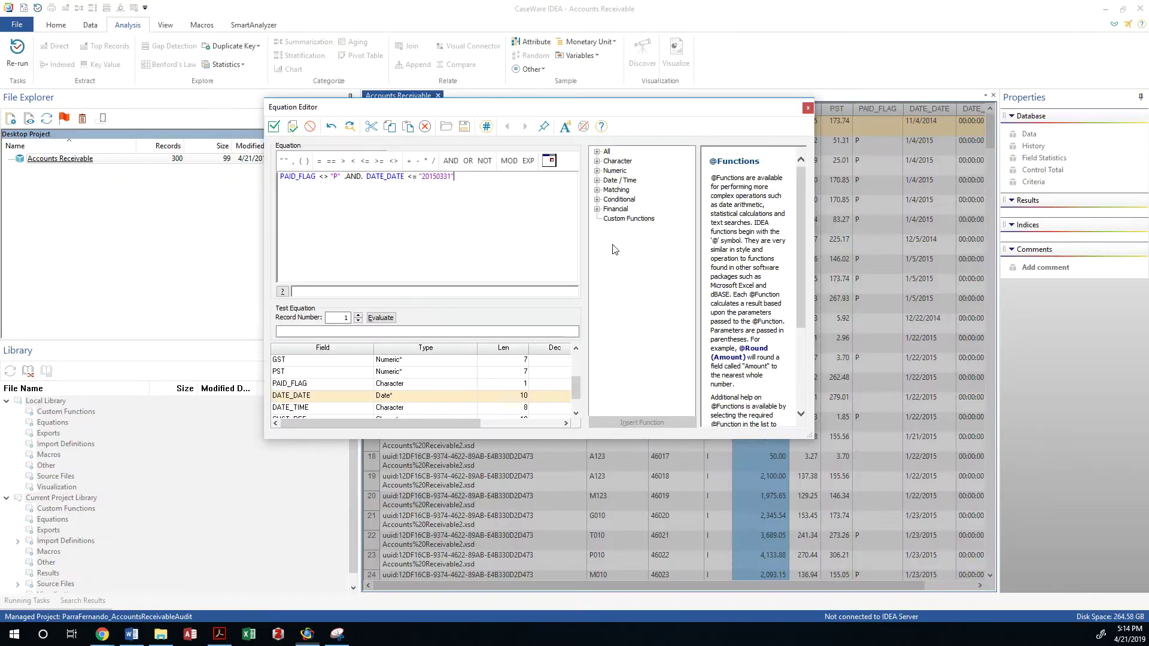
- Run the extraction to a 253-record database and generate field statistics showing GROSS_AMT 369,255.13
left_click(273, 127)
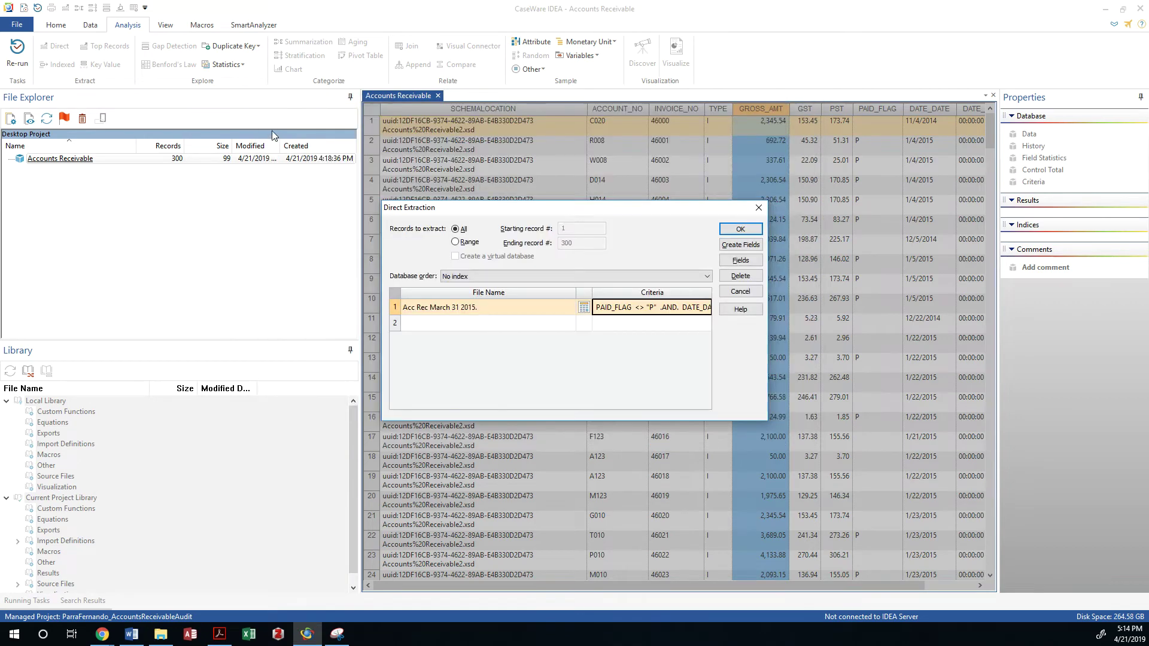
left_click(735, 226)
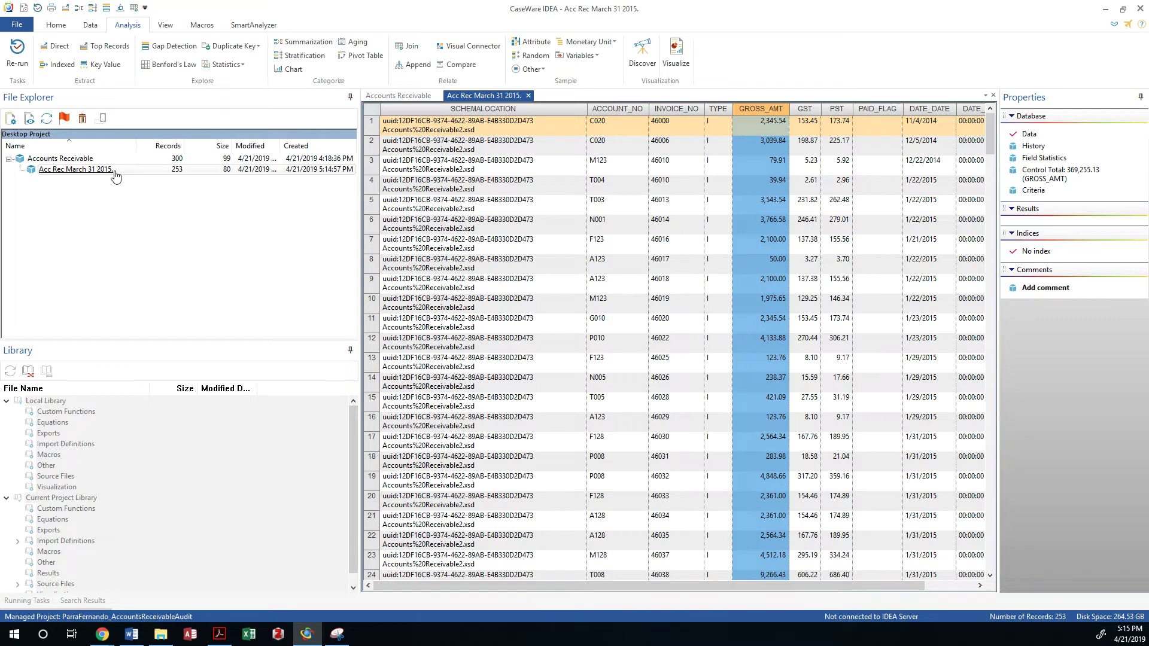
left_click(1044, 159)
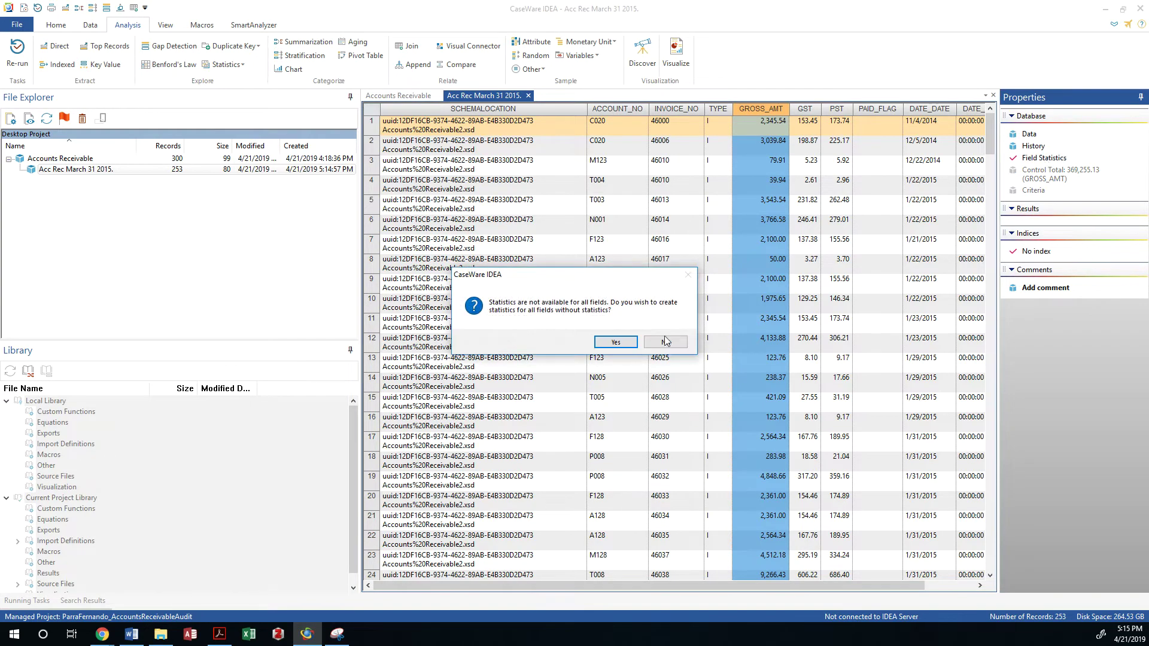
left_click(619, 342)
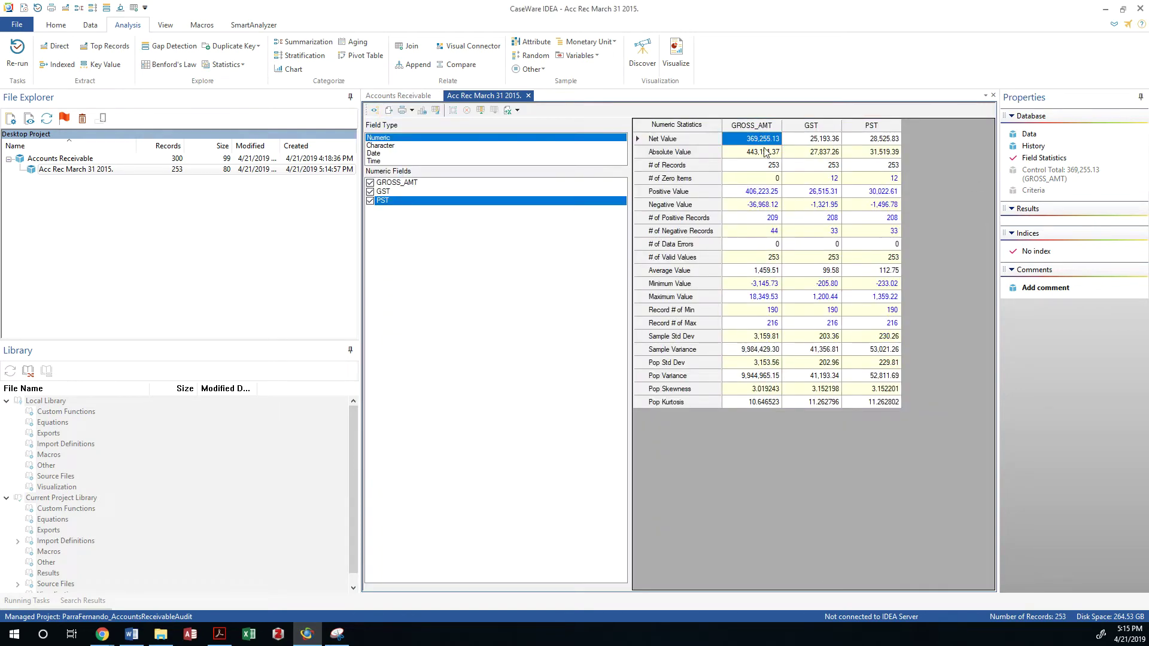
- Review the client control totals in the workbook
key("alt+Tab")
scroll(1133, 179, "up", 10)
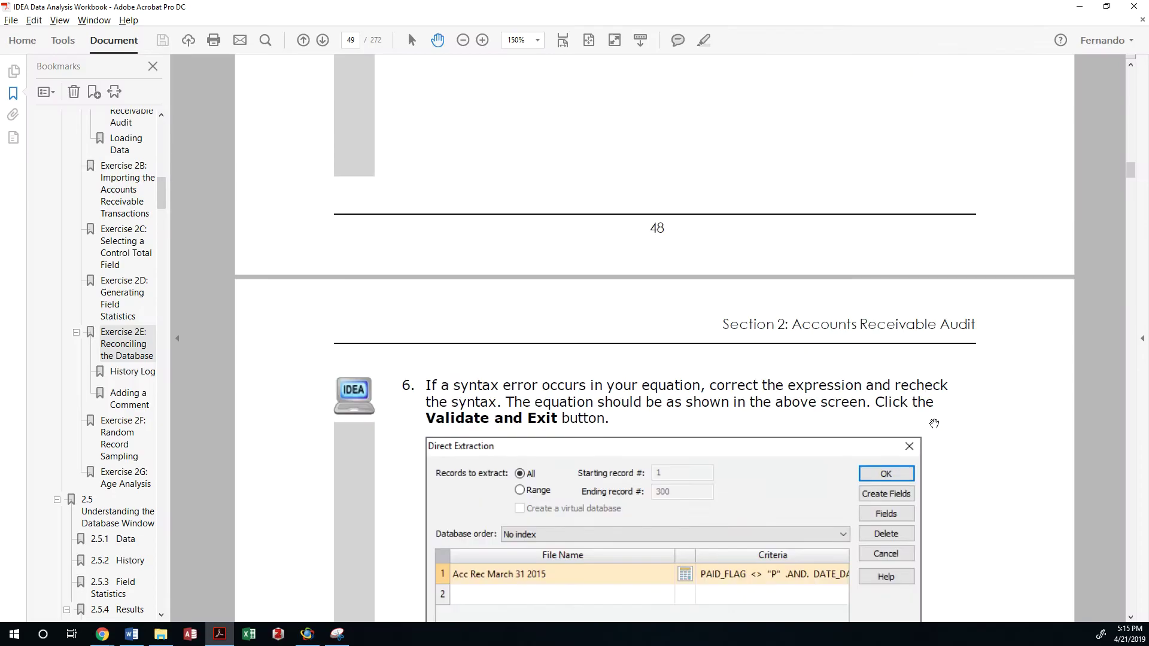
left_click_drag(1132, 179, 1132, 169)
scroll(600, 389, "down", 3)
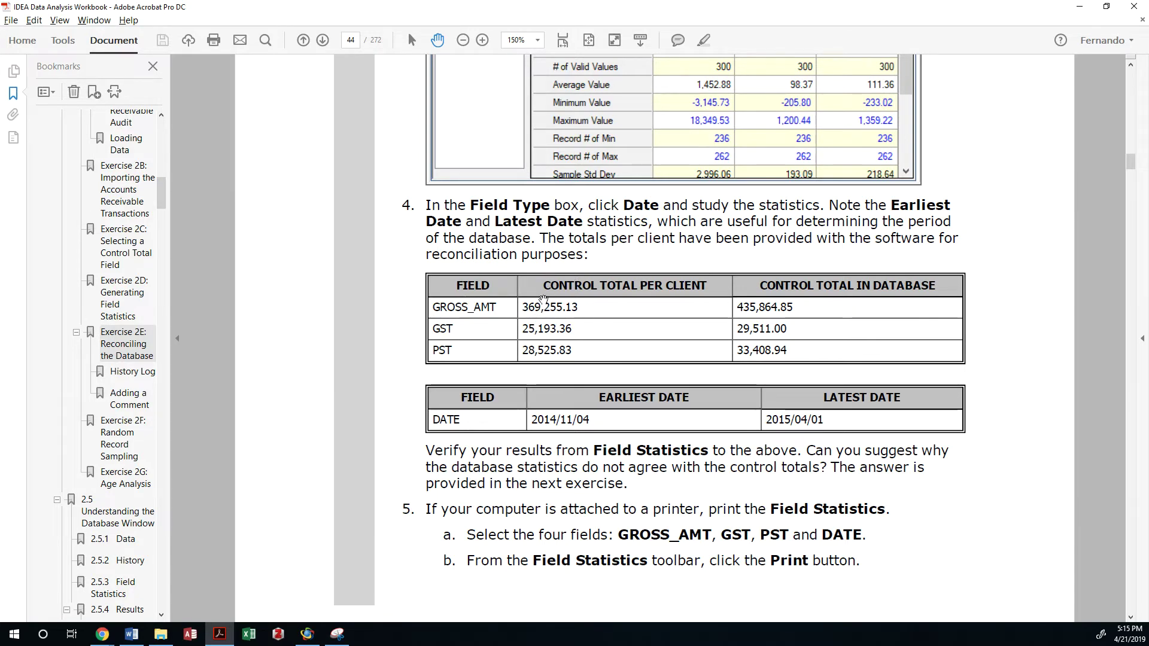
key("alt+Tab")
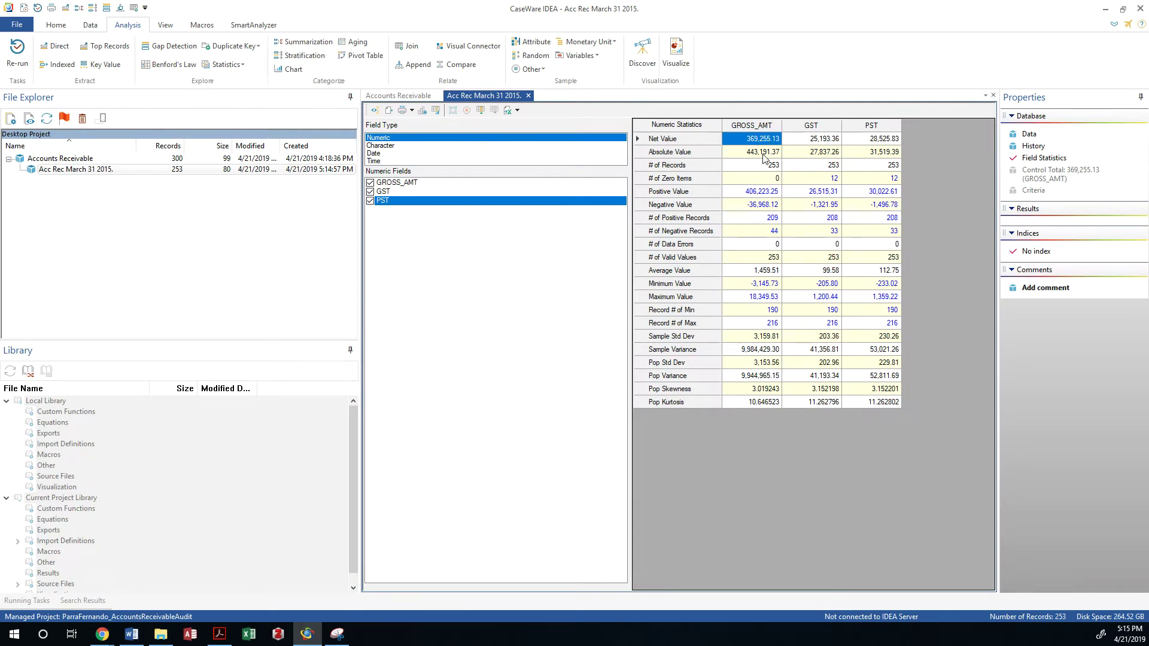
- Compare GST and PST net values to control totals, then show DATE_DATE statistics (11/4/2014–3/31/2015)
left_click(810, 143)
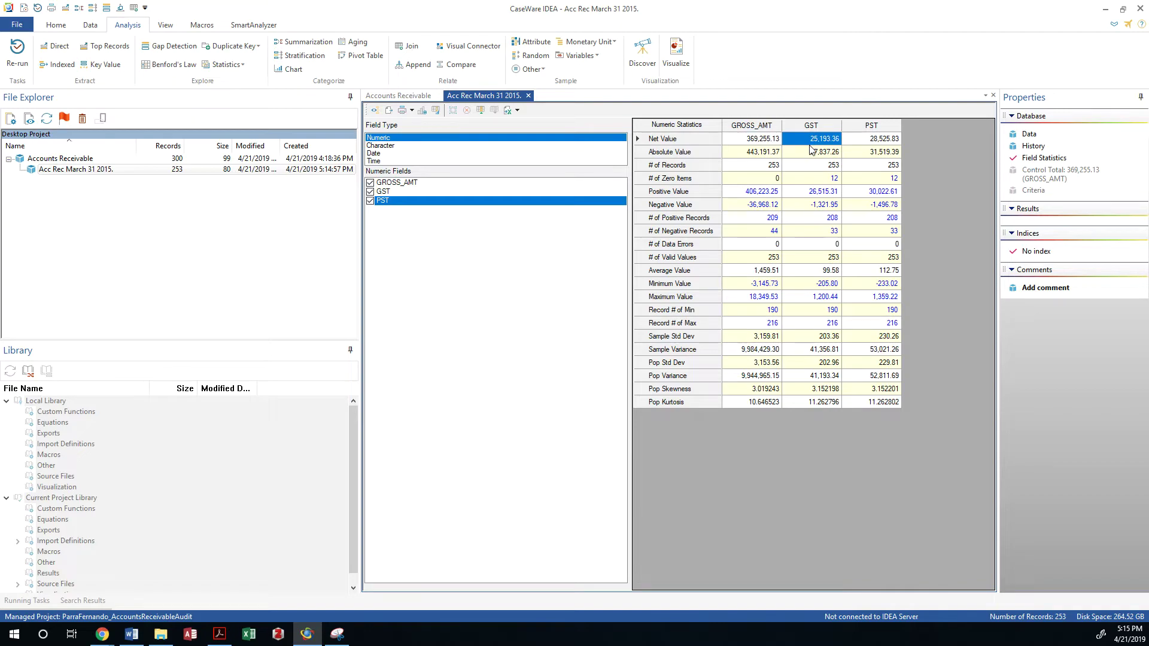
key("alt+Tab")
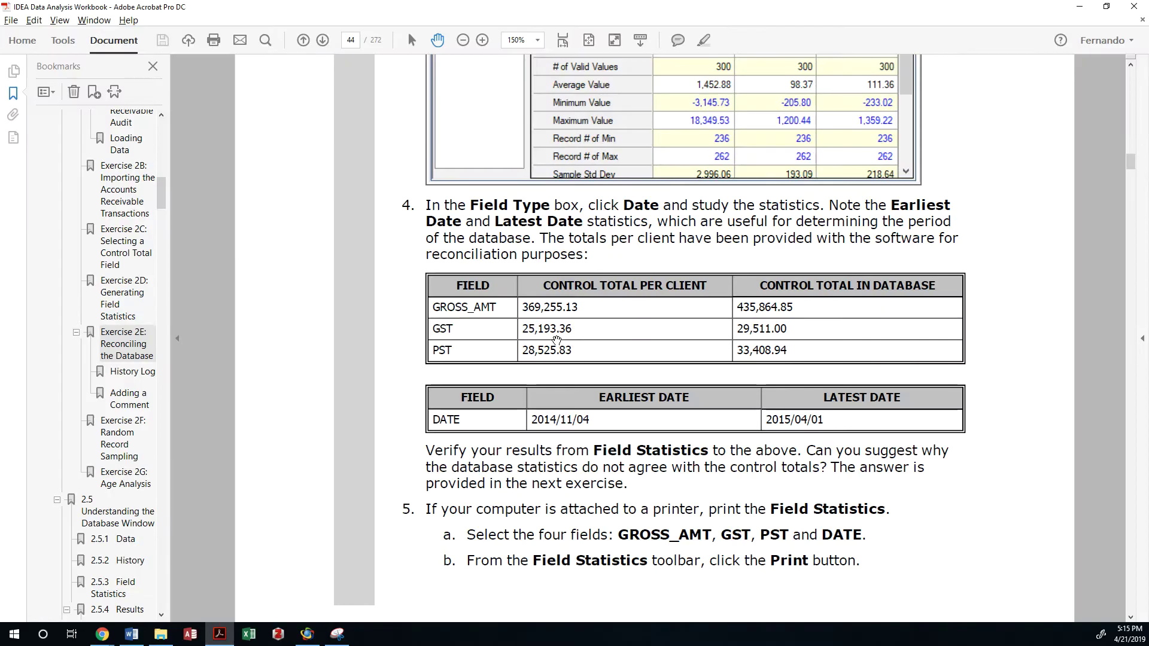
key("alt+Tab")
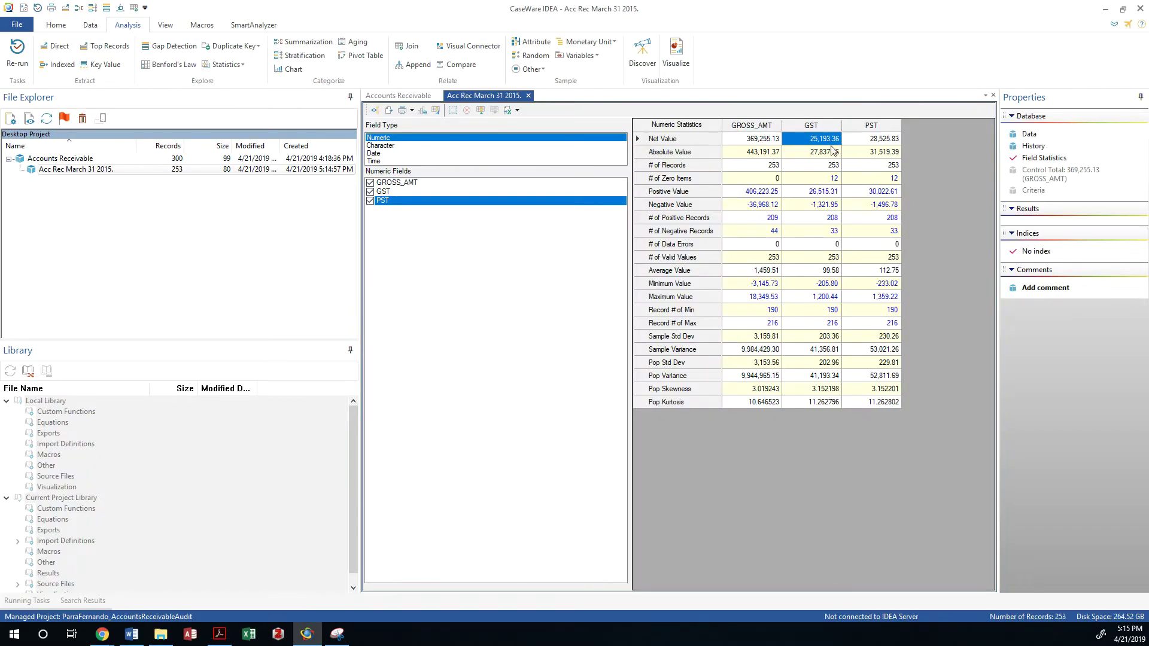
left_click(867, 141)
key("alt+Tab")
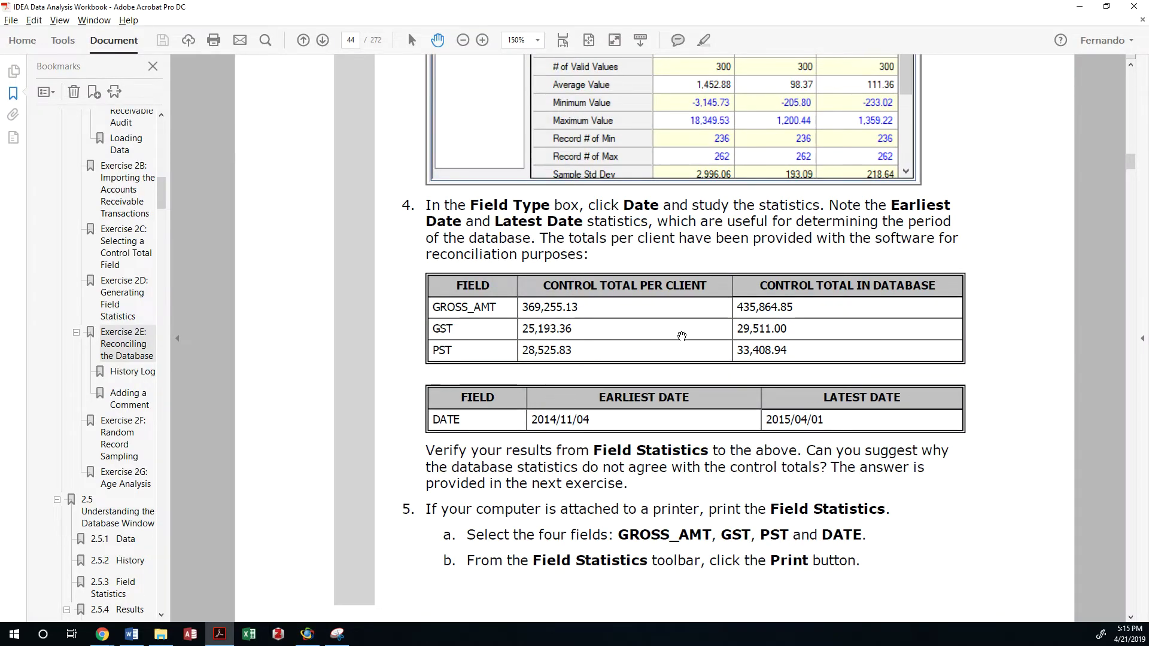
key("alt+Tab")
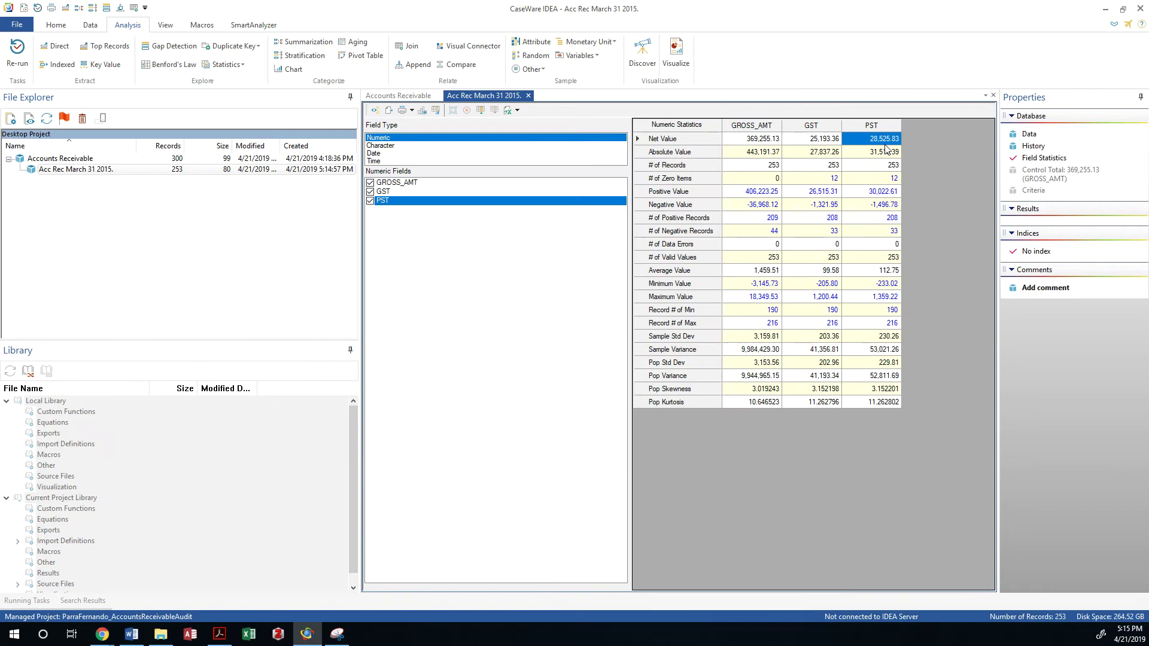
left_click(378, 154)
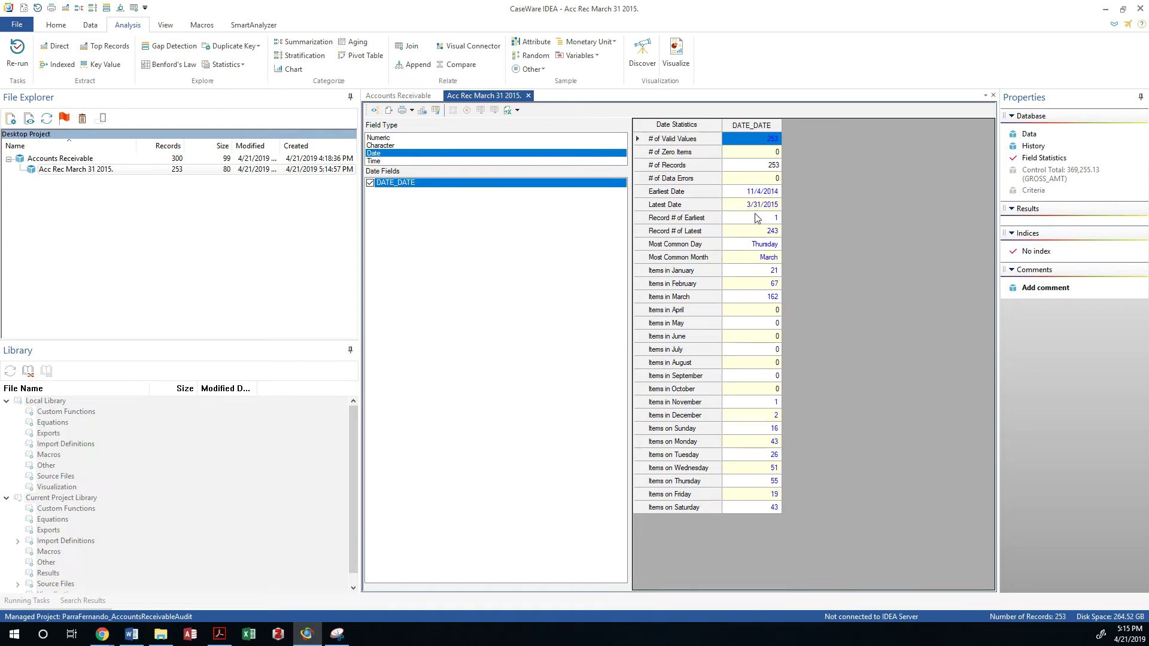
- Scroll the workbook from page 44 down to the History Log section on page 50
key("alt+Tab")
scroll(607, 288, "down", 3)
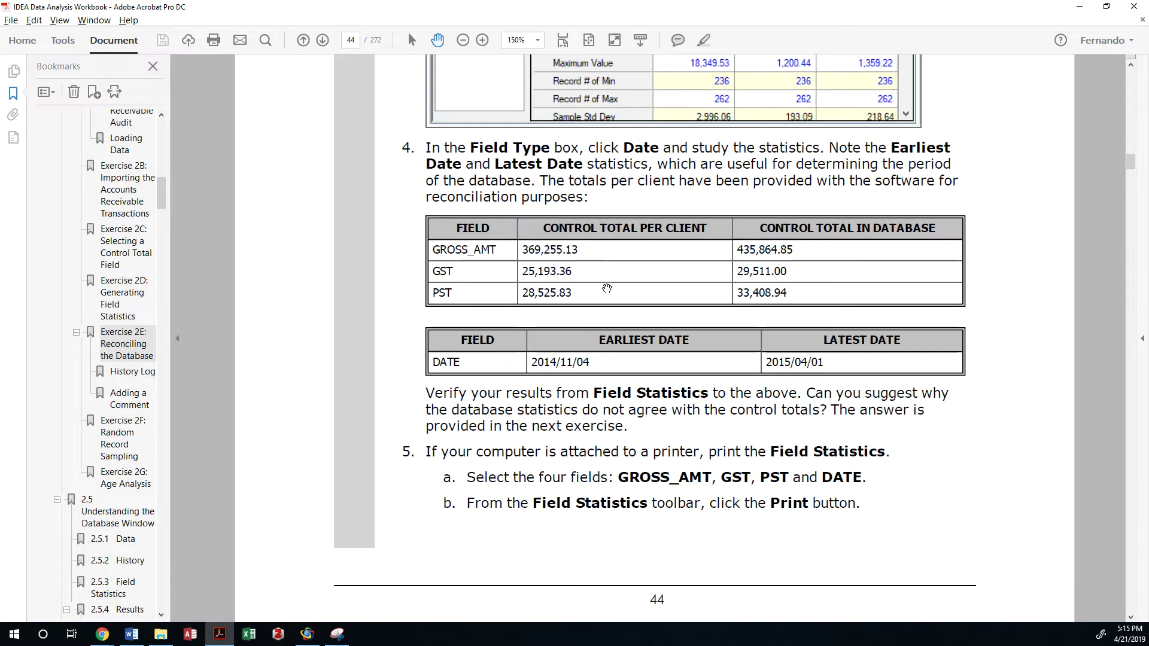
scroll(607, 289, "down", 7)
scroll(622, 269, "down", 4)
scroll(628, 258, "down", 20)
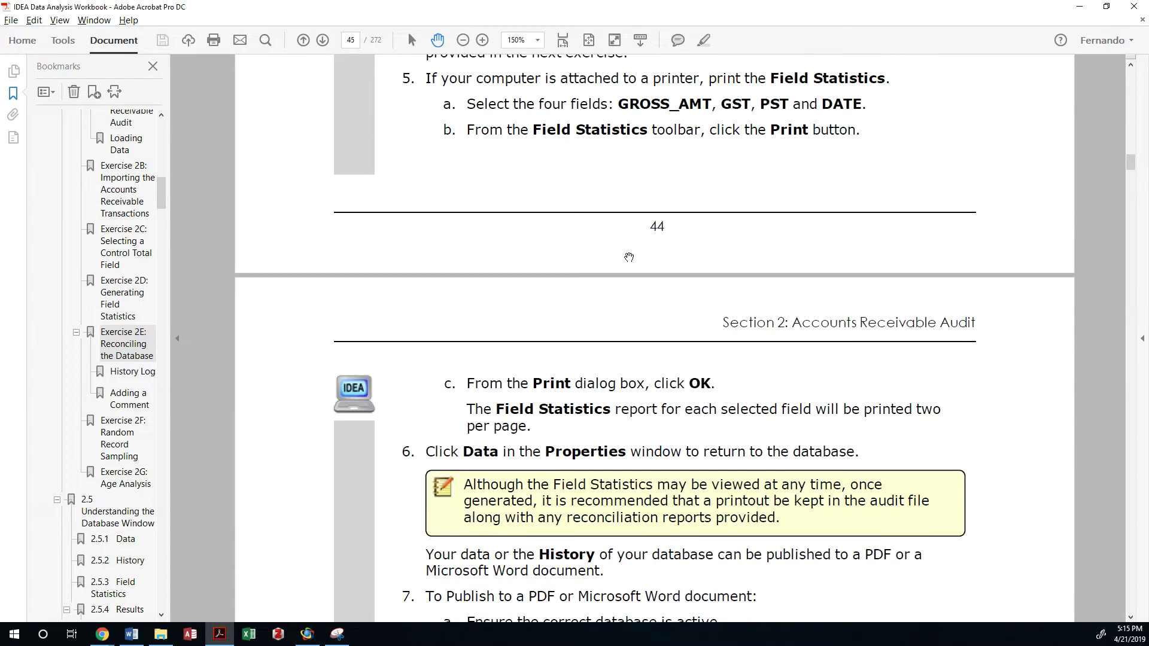
scroll(630, 259, "down", 20)
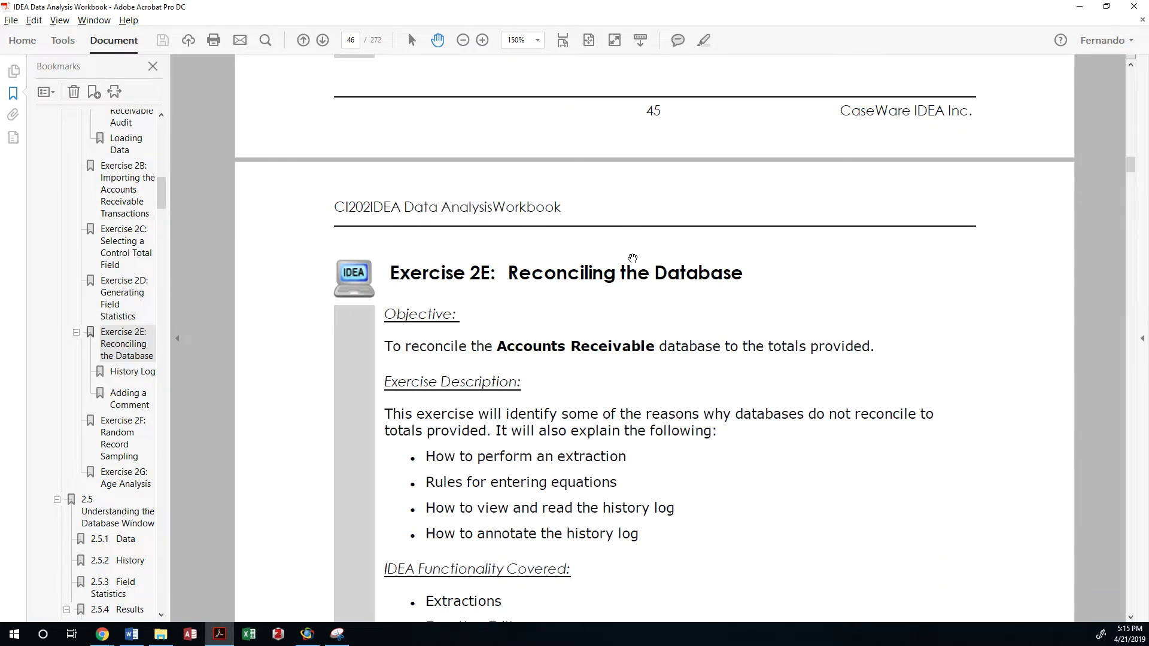
scroll(633, 259, "down", 20)
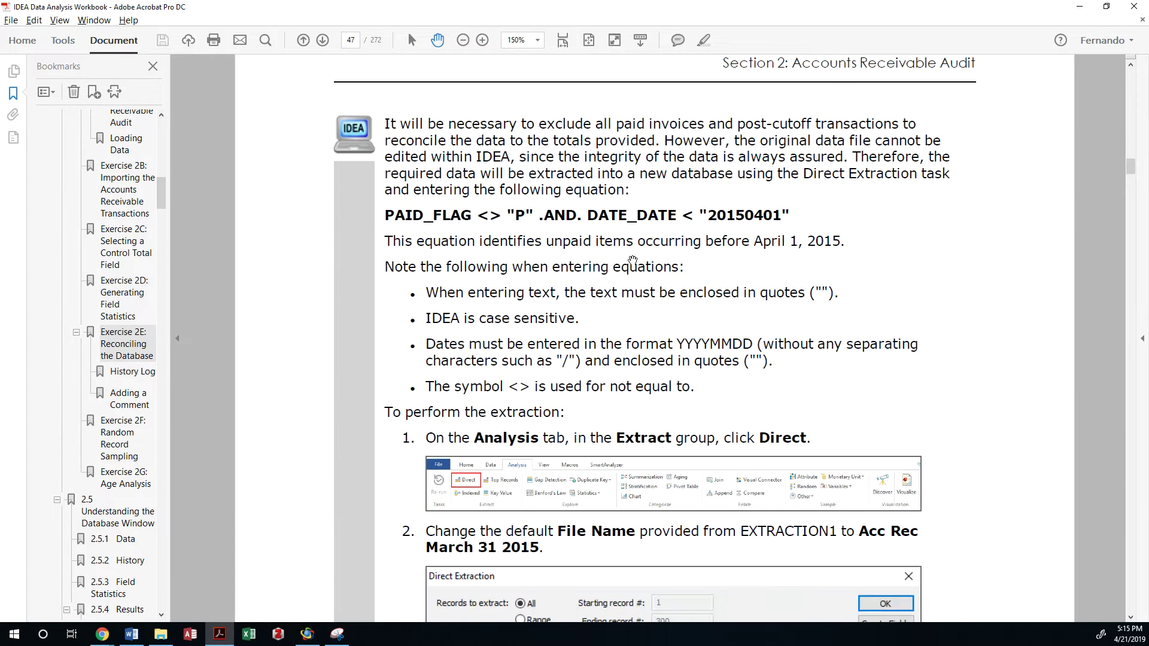
scroll(635, 257, "down", 20)
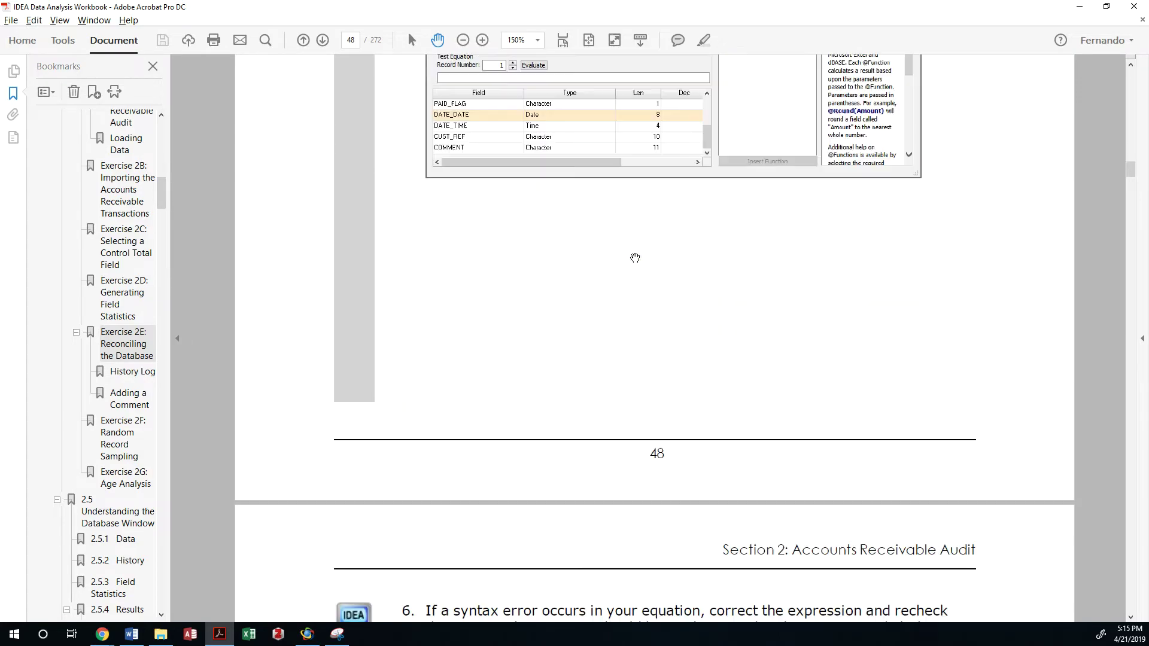
scroll(635, 257, "down", 13)
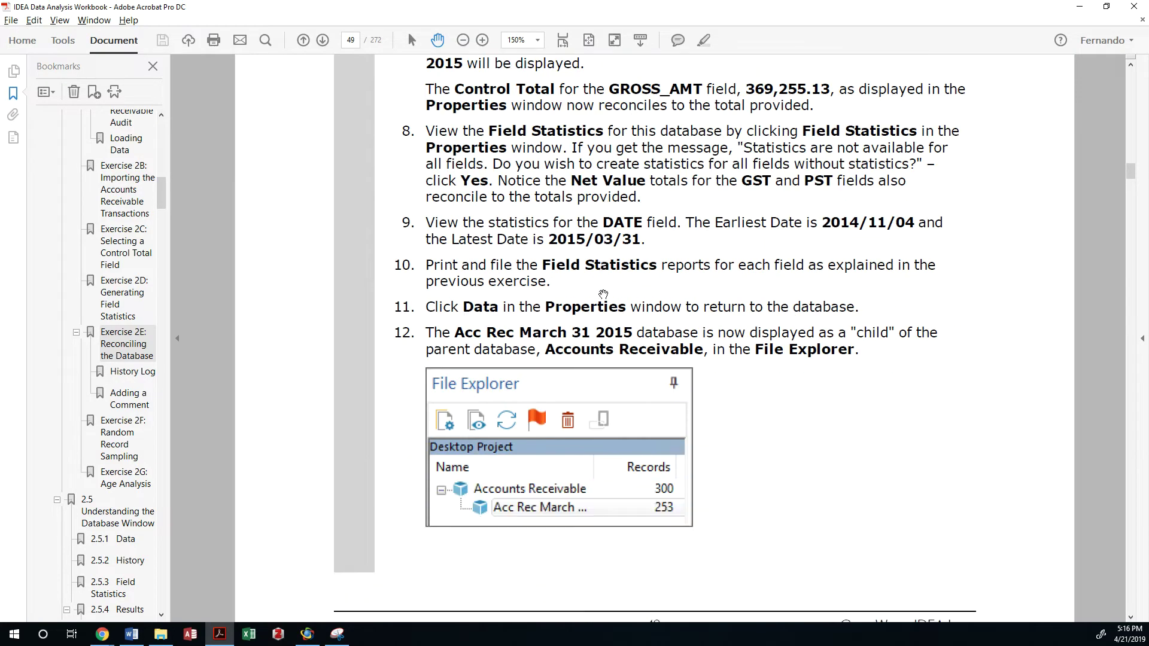
key("alt+Tab")
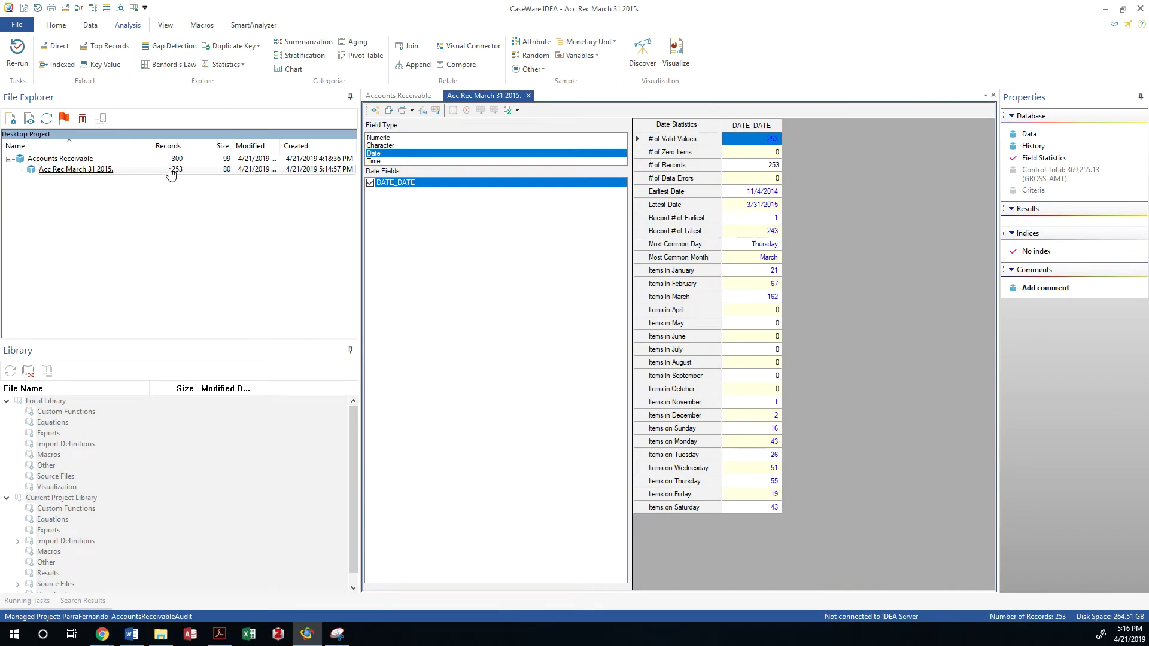
key("alt+Tab")
scroll(717, 340, "down", 12)
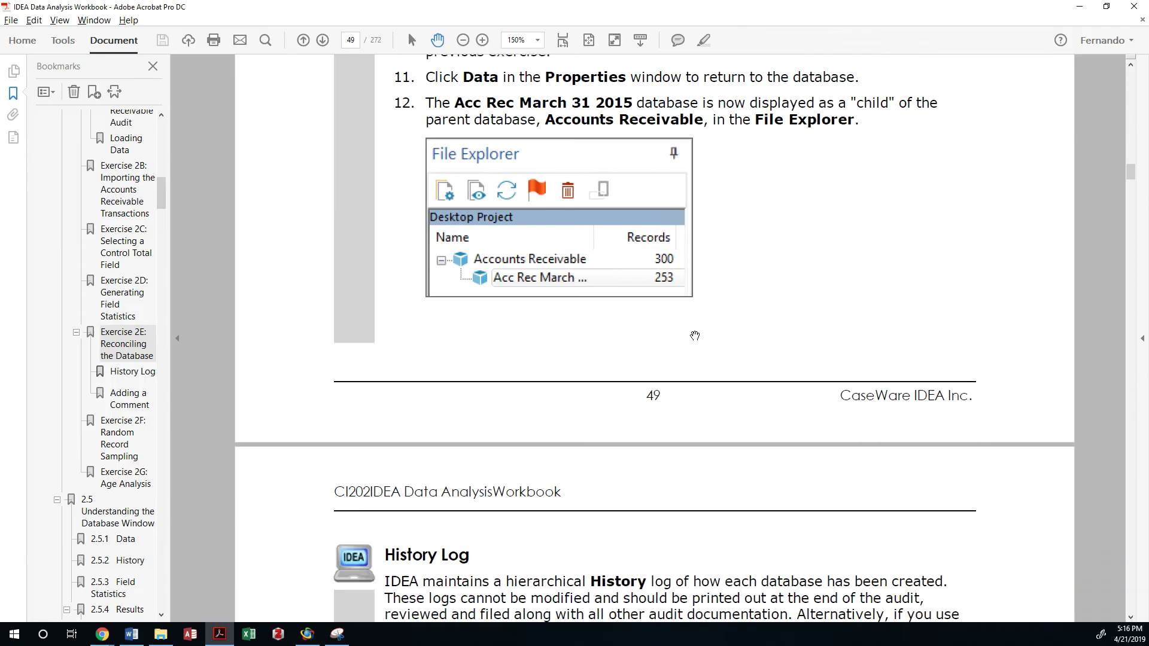
scroll(662, 313, "down", 3)
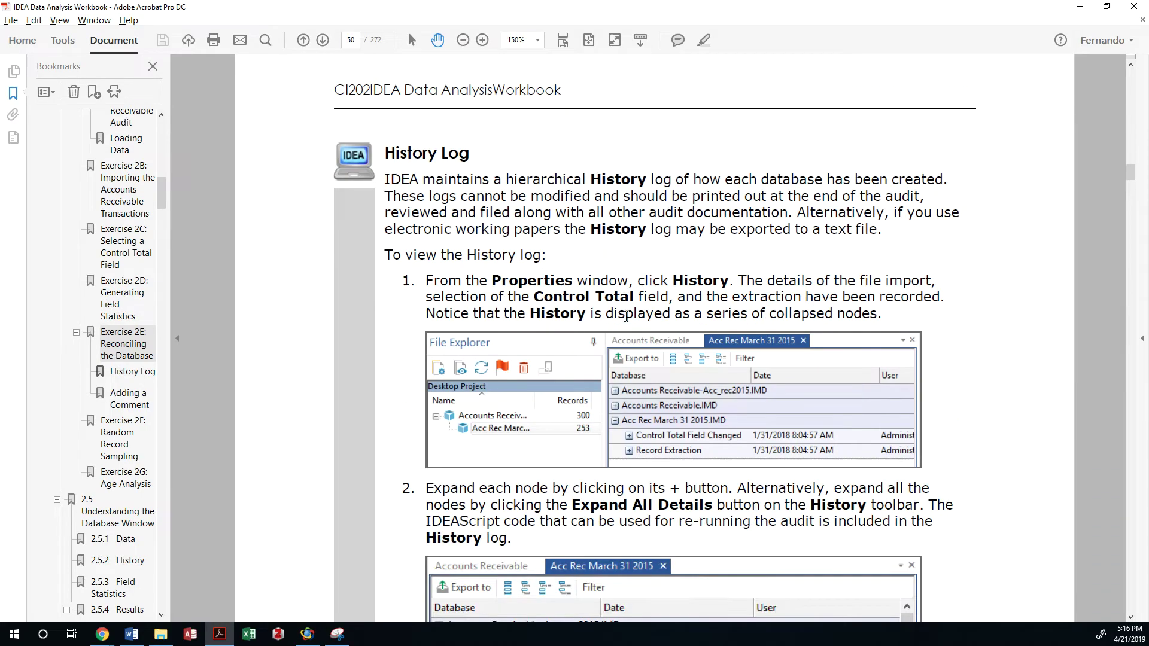
scroll(625, 314, "down", 5)
scroll(592, 250, "down", 15)
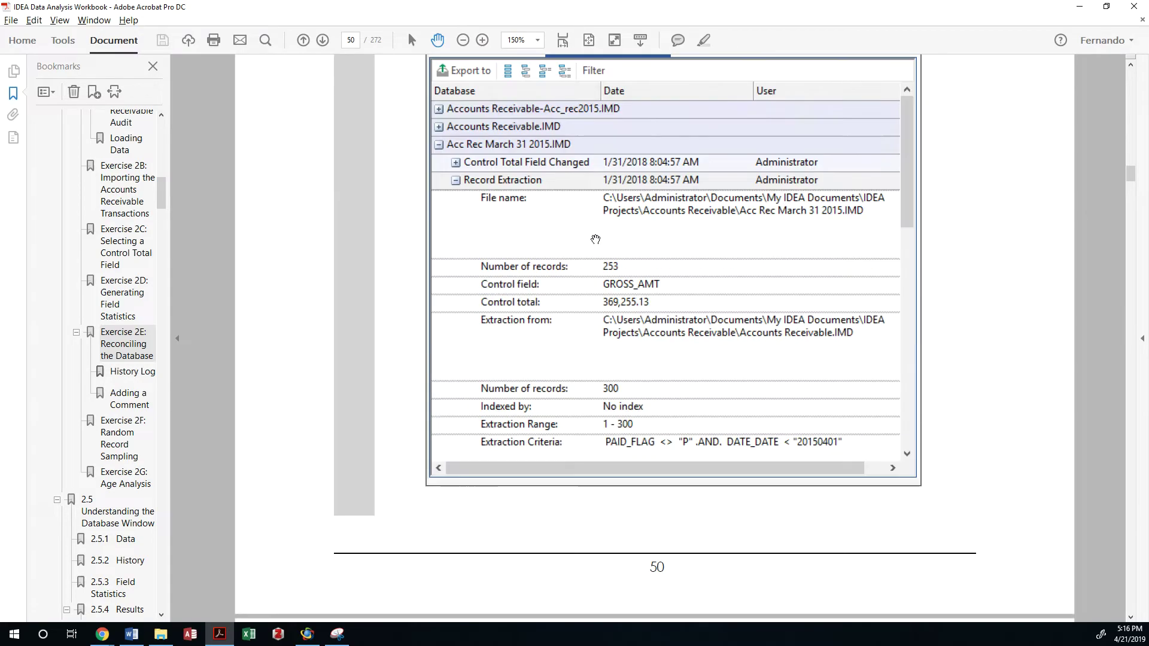
scroll(595, 239, "down", 3)
scroll(595, 239, "up", 11)
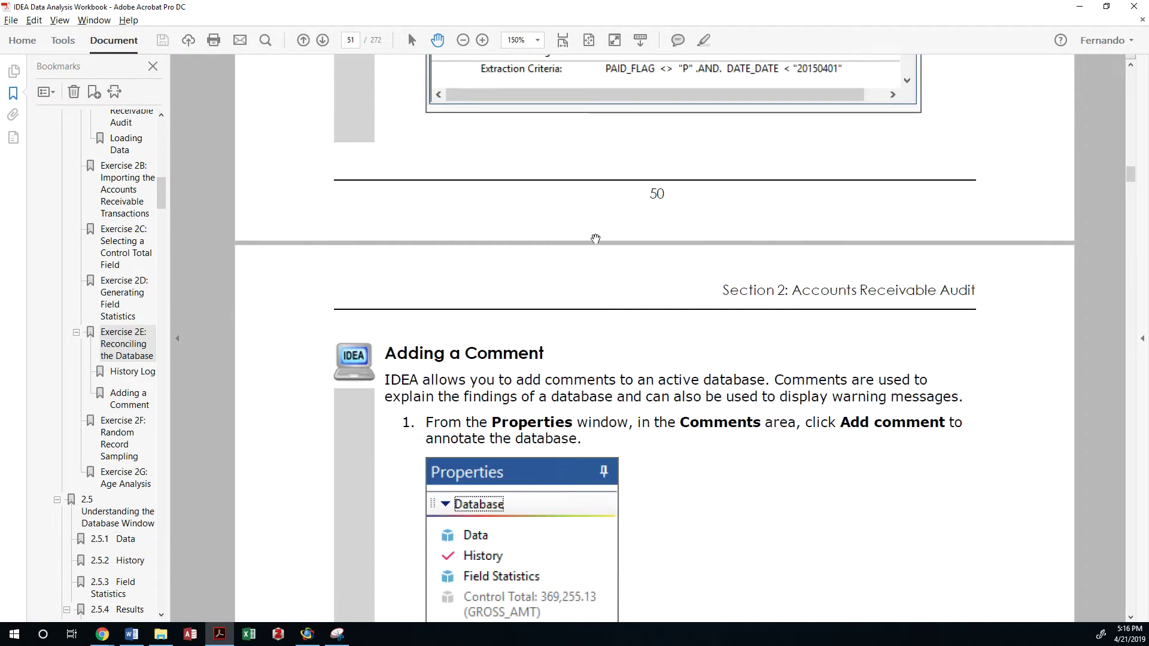
scroll(595, 238, "up", 4)
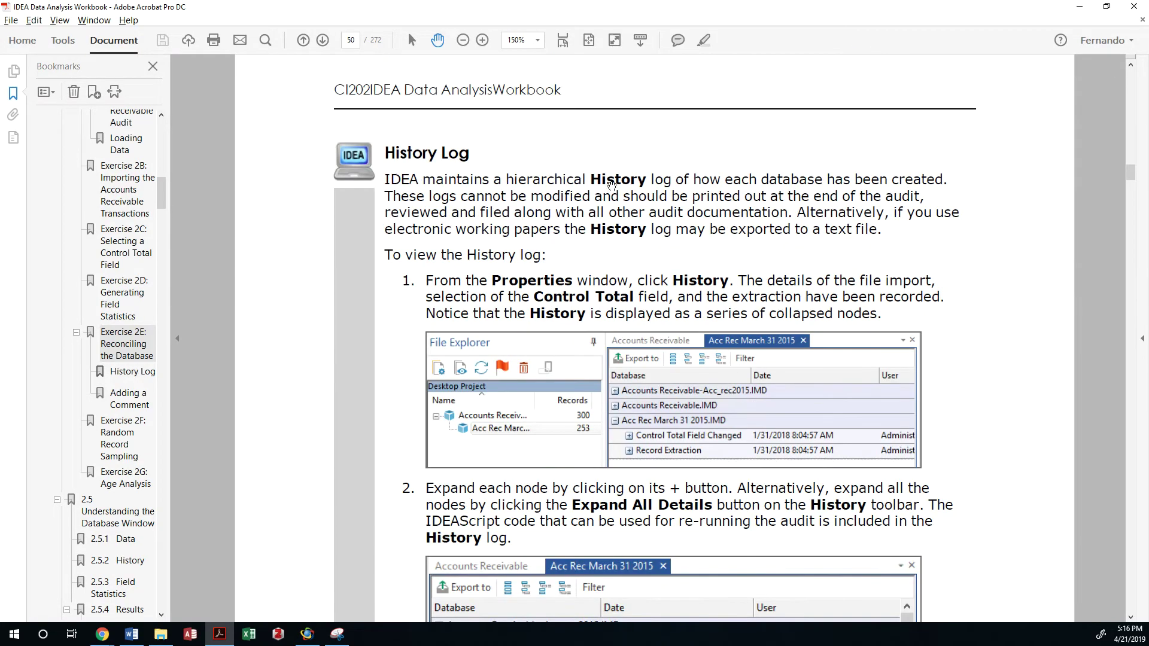
- Open the History log and expand the Accounts Receivable.IMD entries
key("alt+Tab")
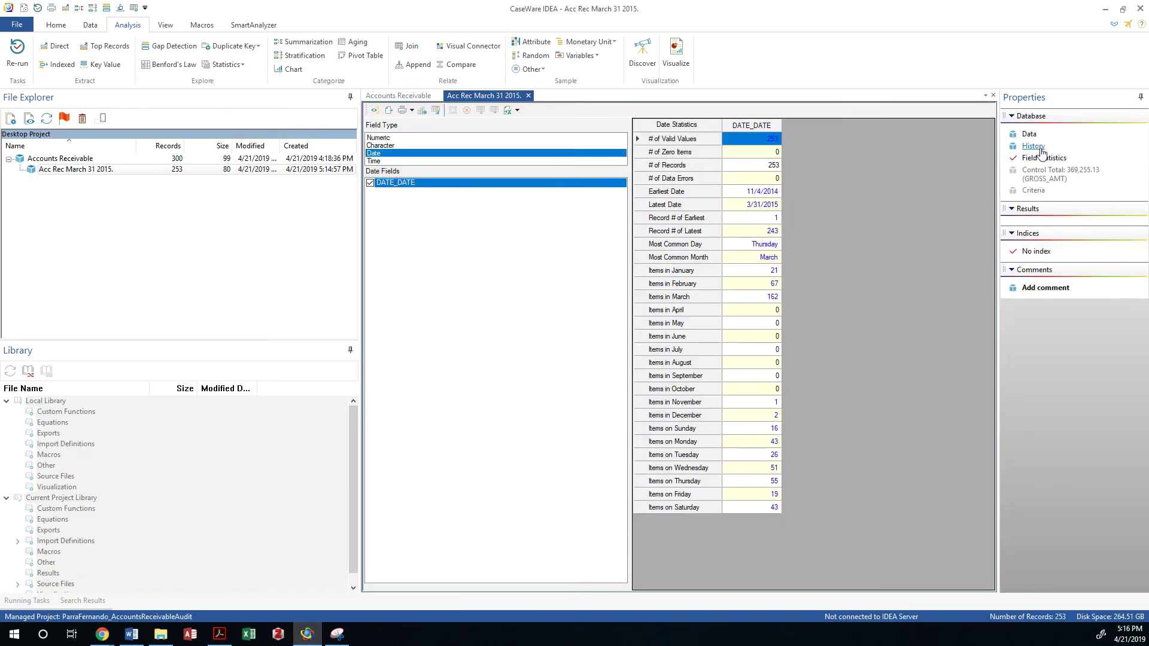
left_click(1033, 146)
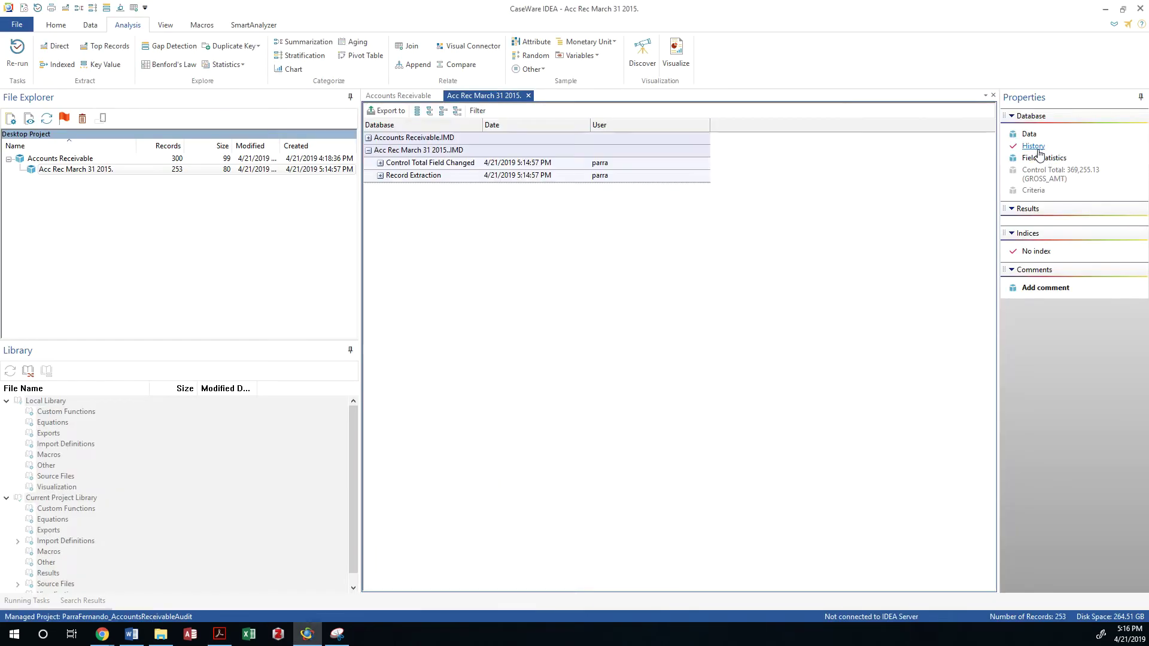
left_click(369, 138)
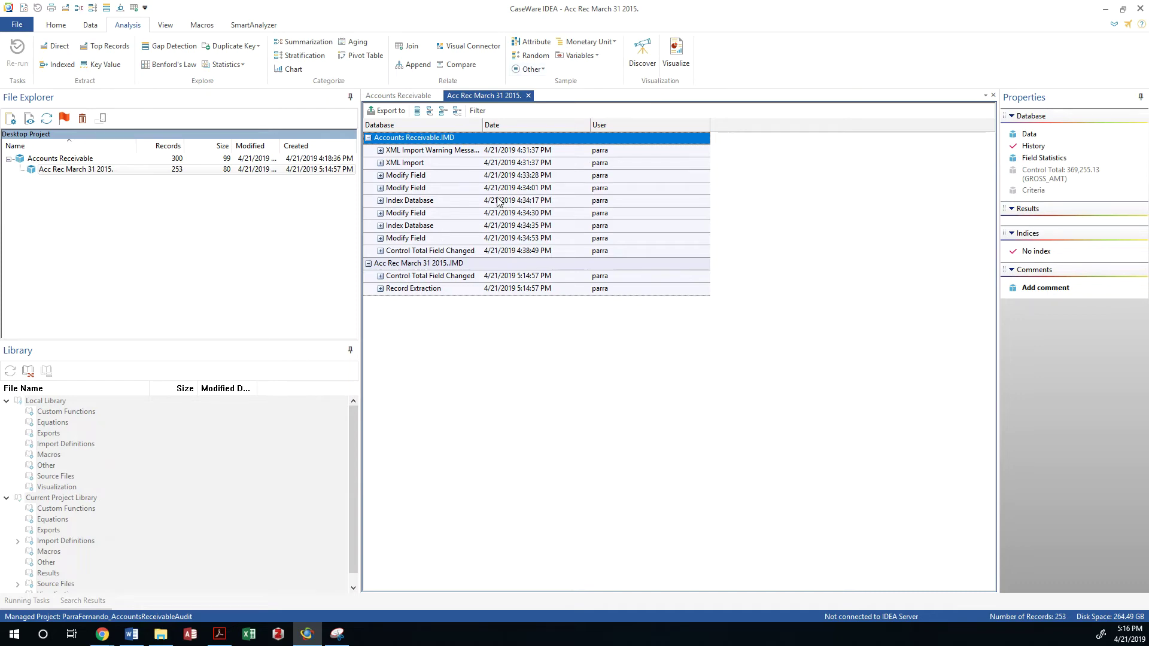
key("alt+Tab")
scroll(541, 230, "down", 5)
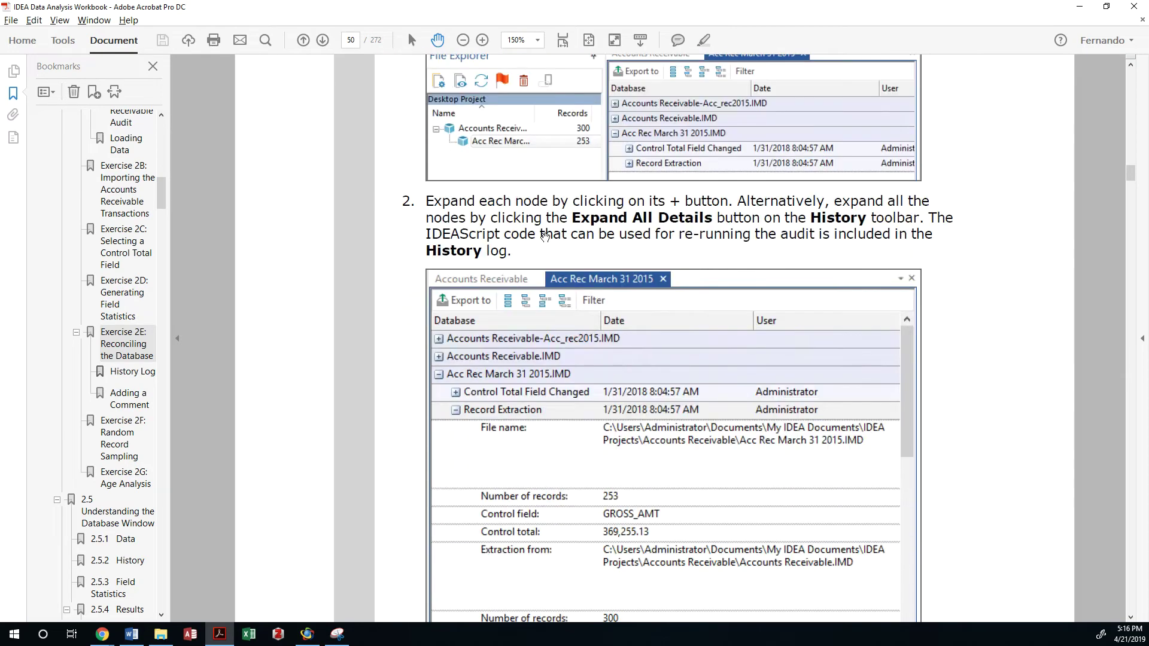
scroll(555, 217, "down", 2)
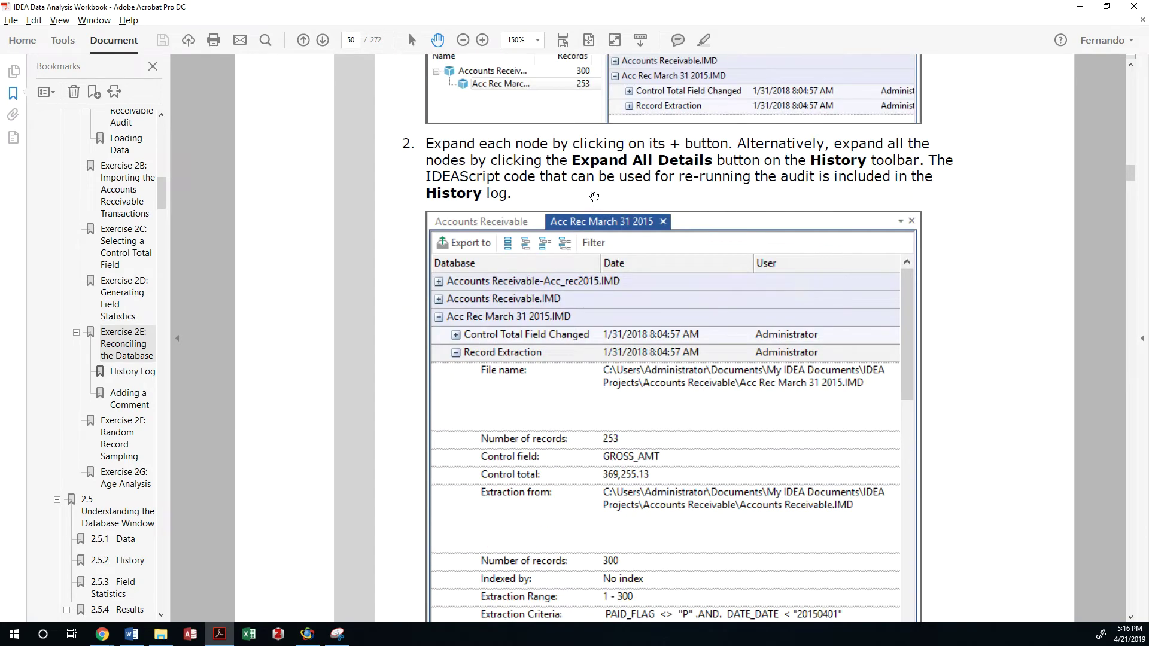
key("alt+Tab")
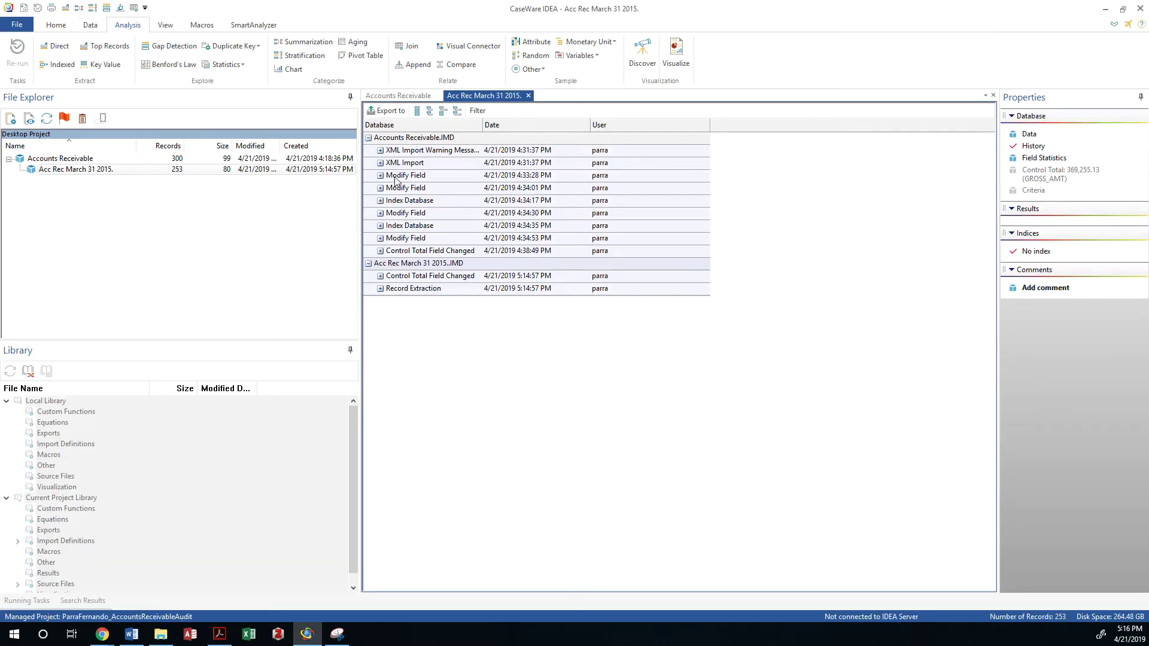
- Expand and collapse the Record Extraction and Control Total Field Changed history details
left_click(384, 291)
left_click(379, 289)
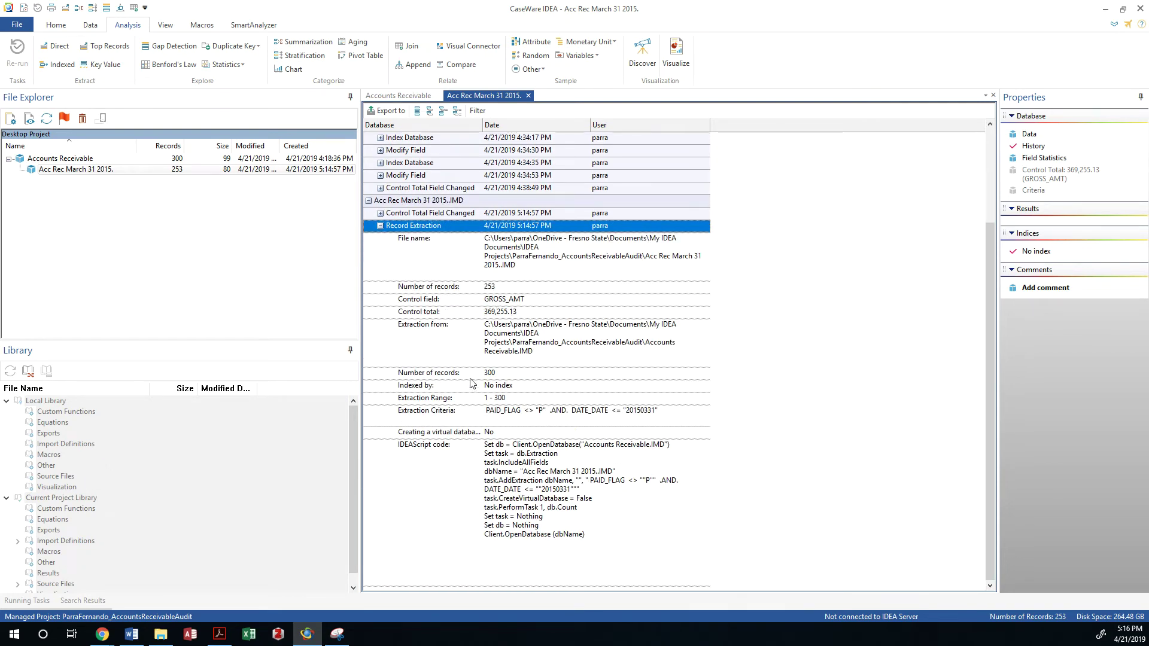
left_click(380, 214)
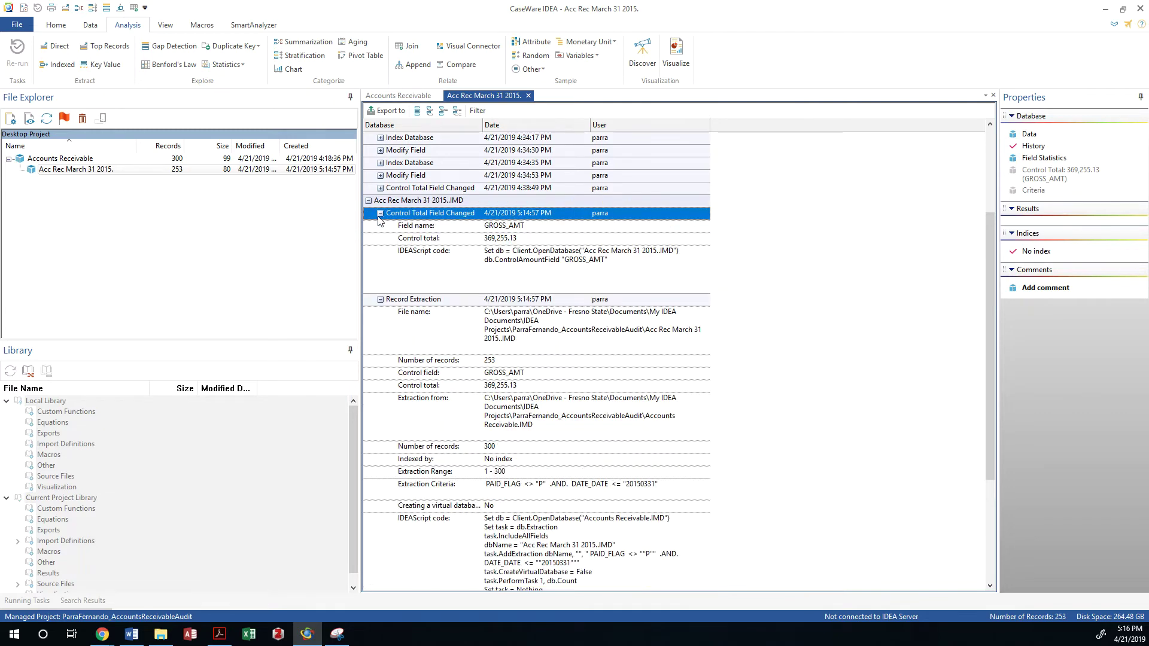
left_click(380, 214)
left_click(380, 227)
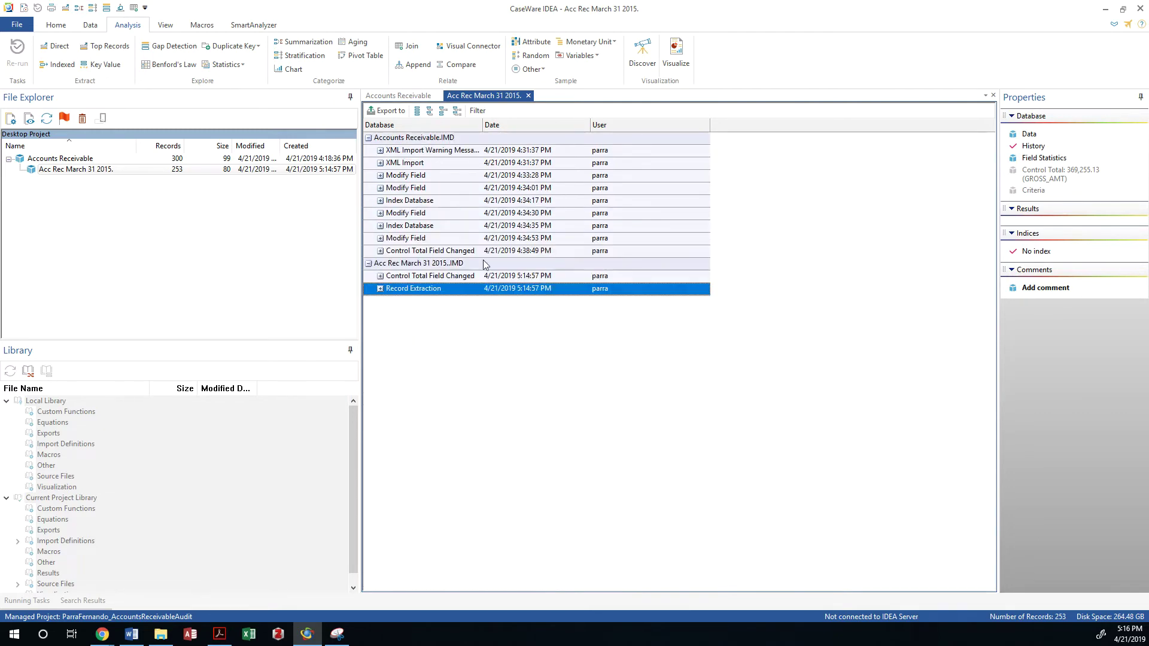
- Scroll the PDF workbook to the Adding a Comment instructions on pages 51–52
key("alt+Tab")
scroll(600, 308, "down", 10)
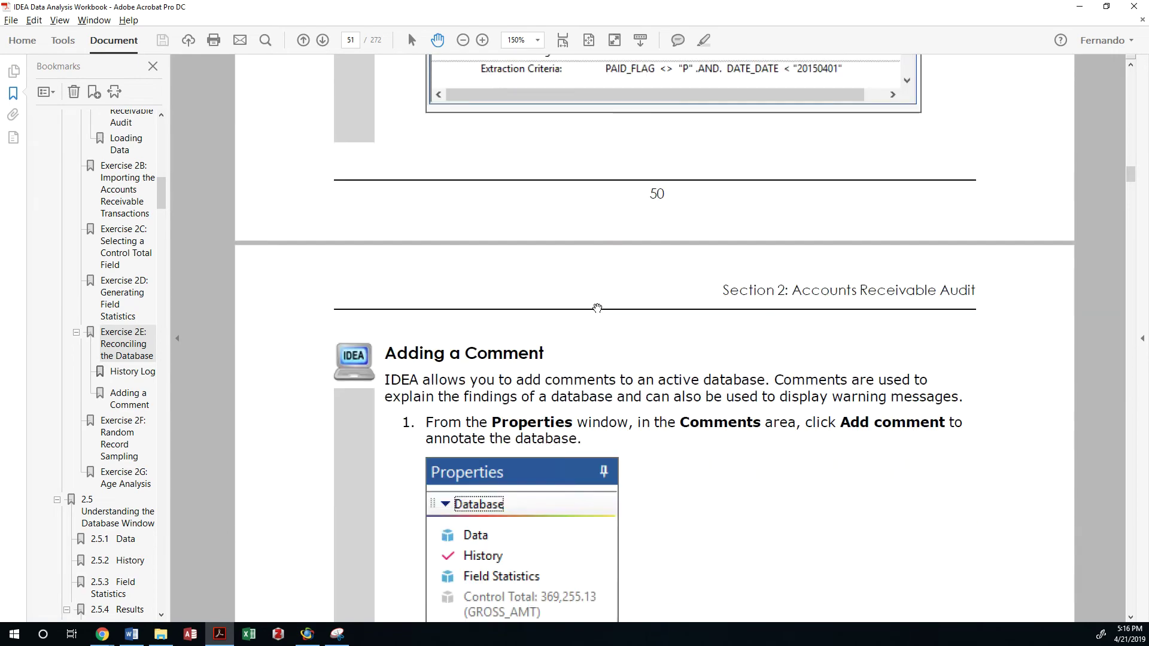
scroll(600, 307, "down", 8)
scroll(600, 307, "up", 7)
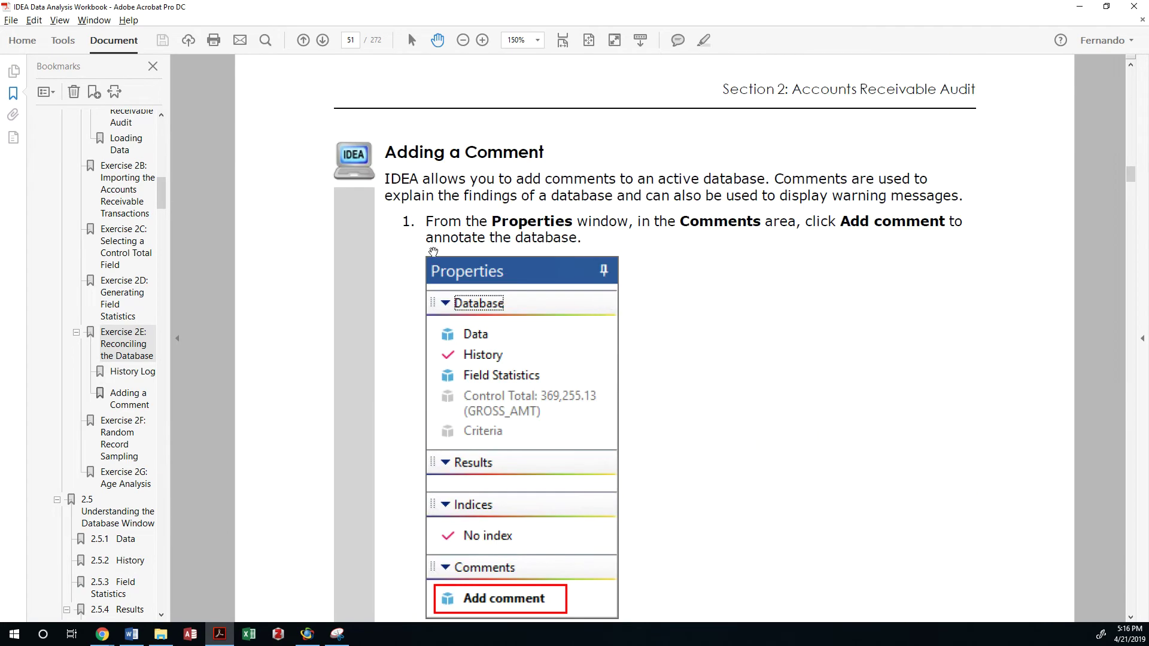
scroll(445, 156, "down", 3)
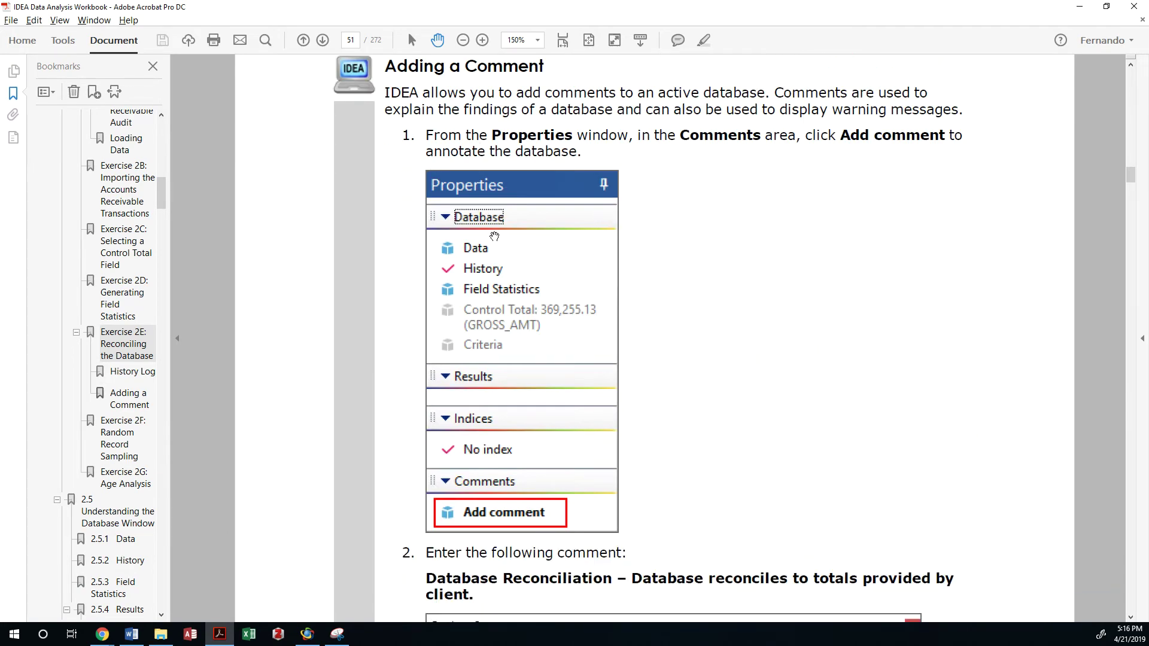
scroll(608, 150, "down", 5)
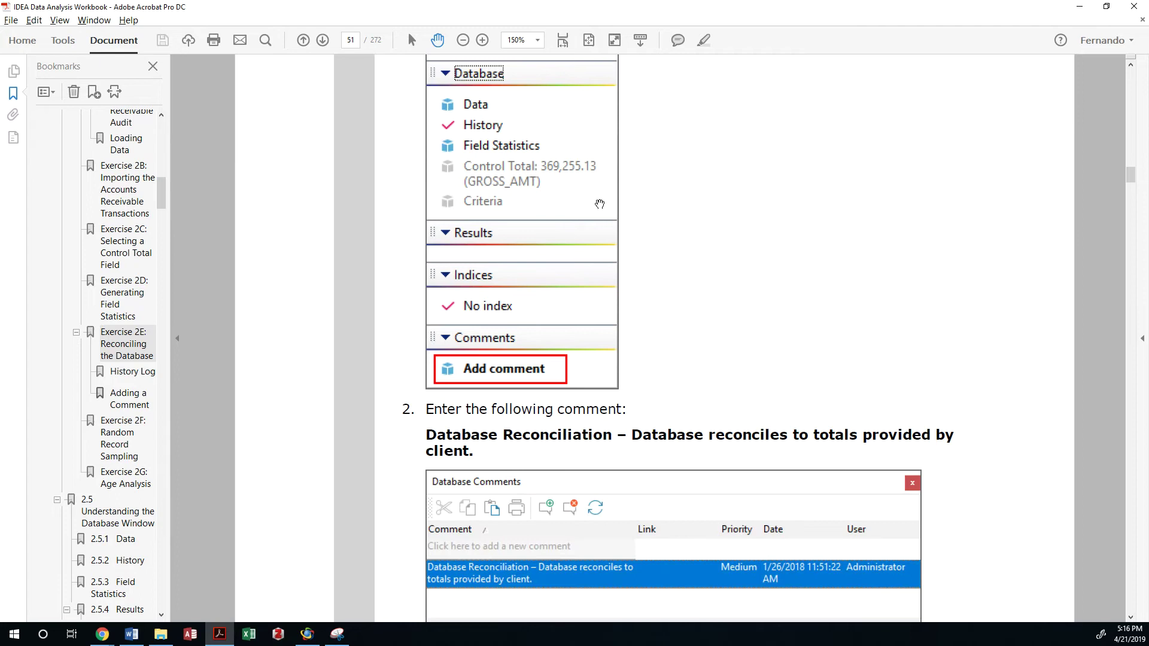
- Highlight the 'Database Reconciliation' comment text in the workbook and read the remaining steps
double_click(451, 437)
left_click(431, 438)
left_click_drag(428, 439, 468, 453)
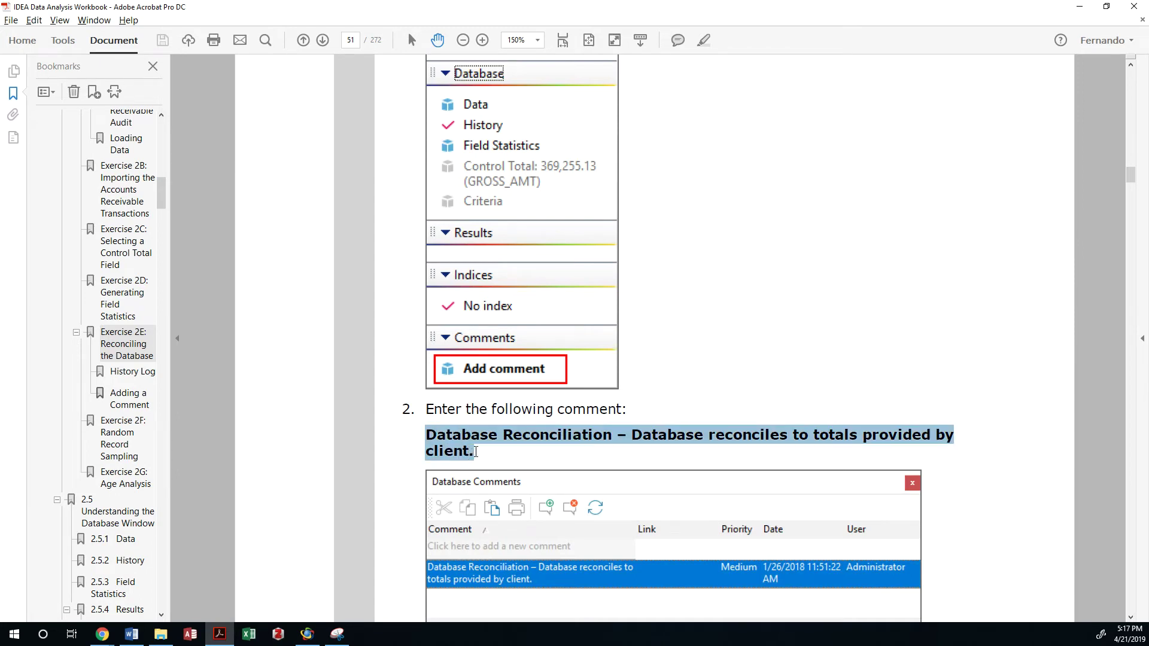
scroll(539, 354, "down", 11)
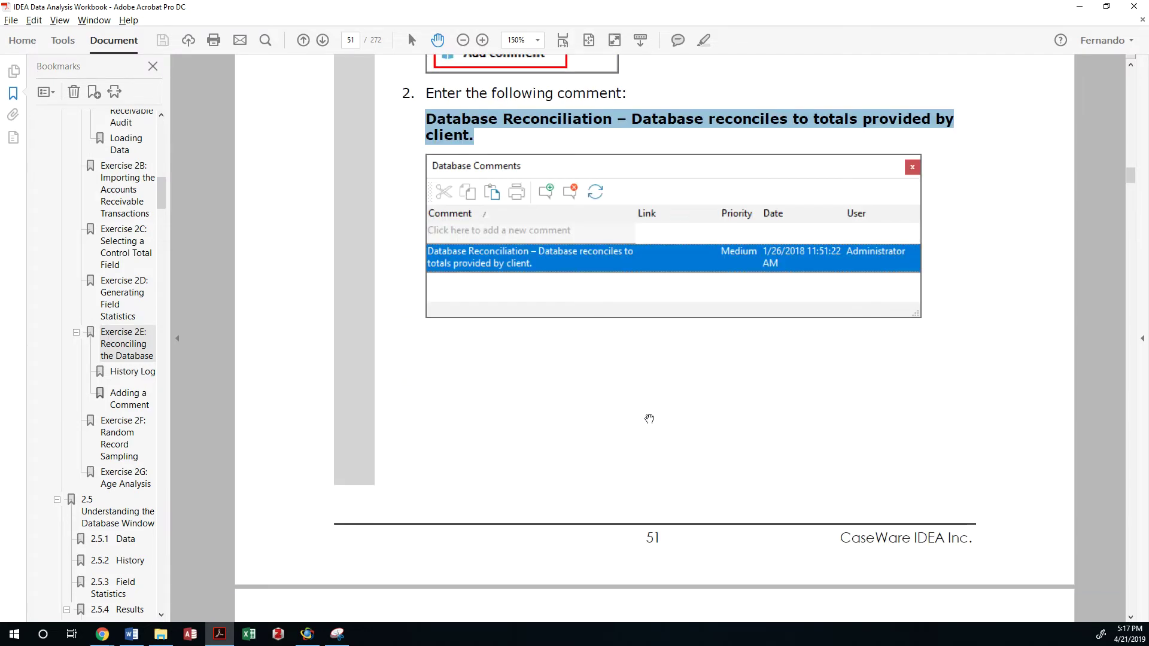
scroll(539, 355, "down", 18)
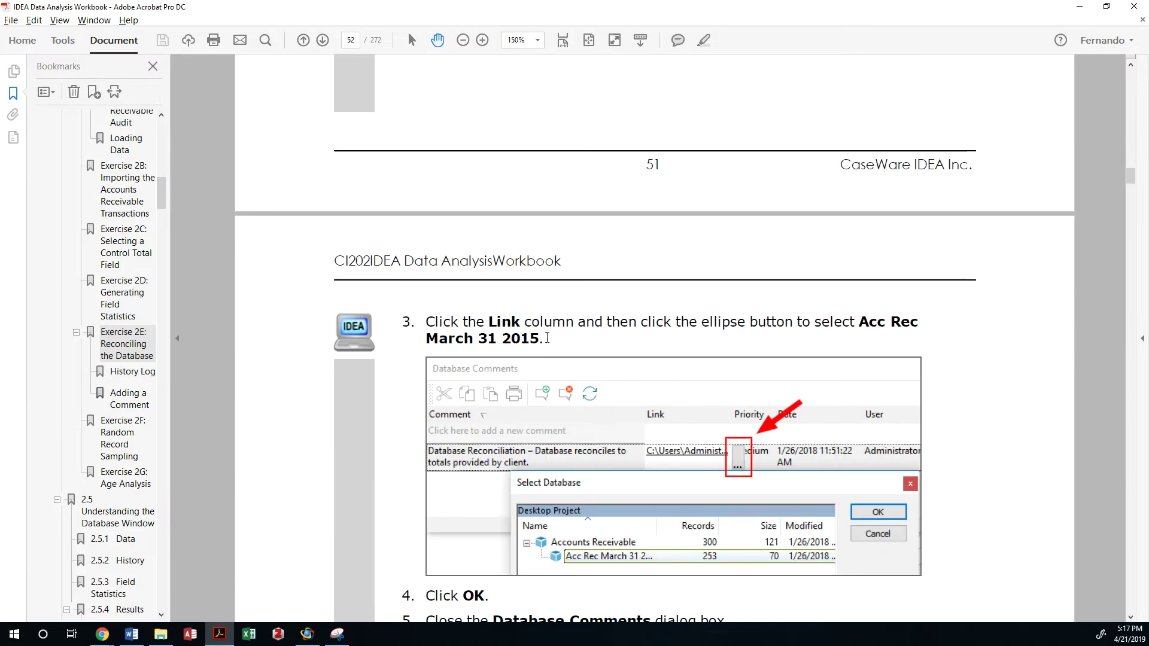
scroll(548, 339, "up", 20)
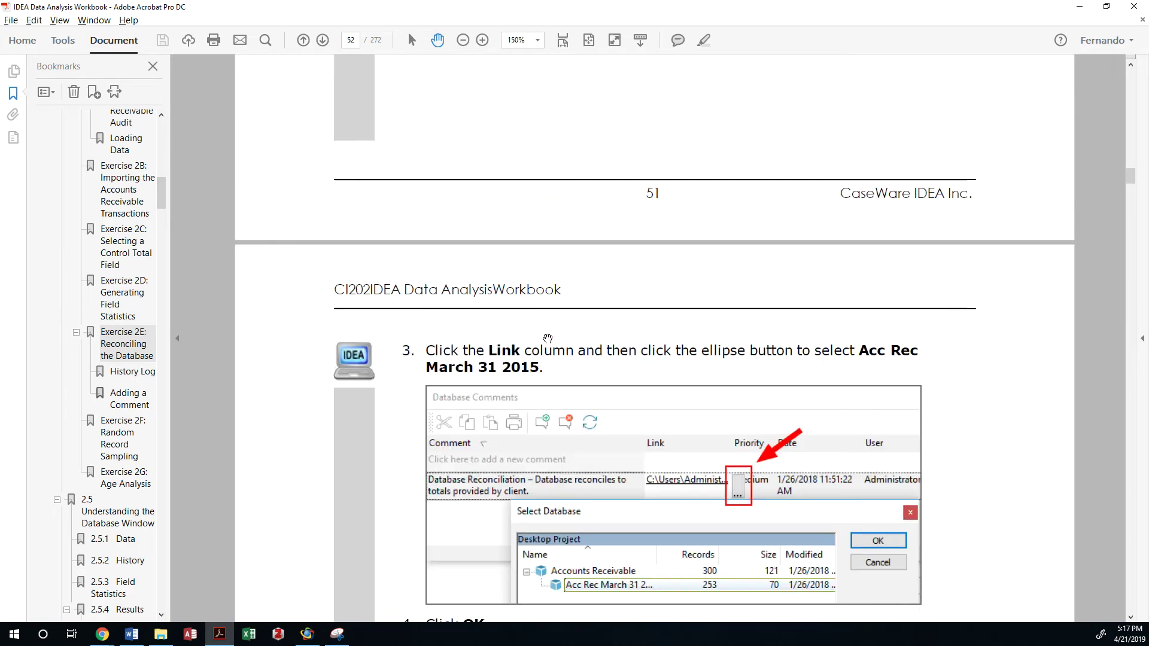
scroll(548, 339, "up", 4)
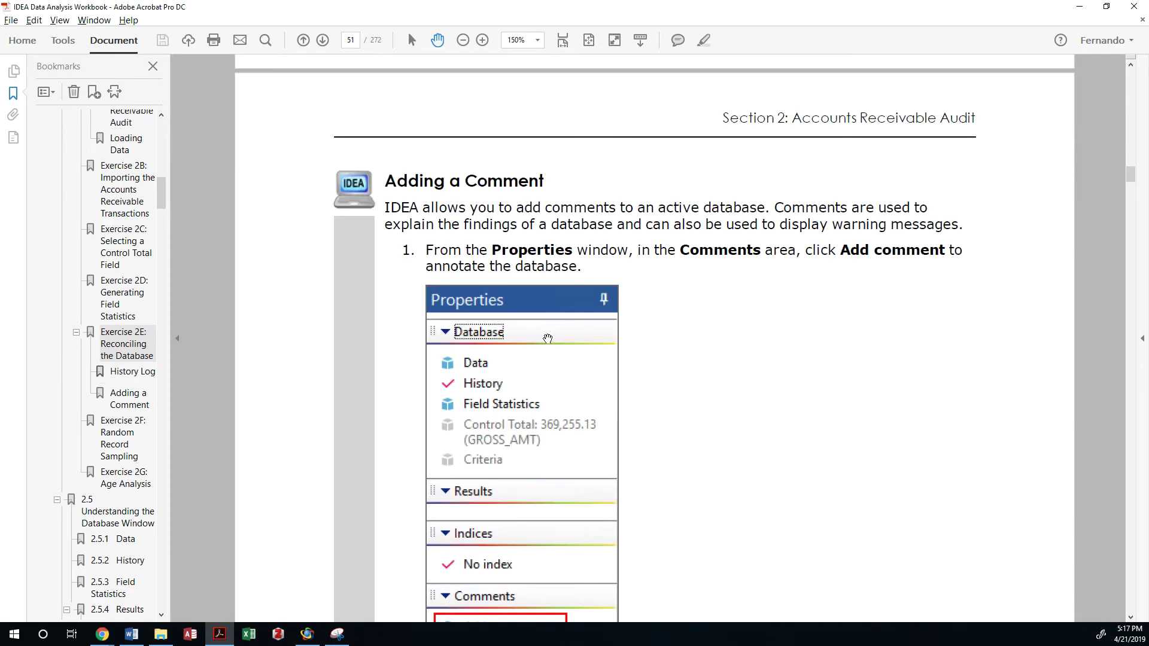
scroll(548, 339, "down", 5)
- Add the Medium-priority comment 'Database Reconciliation – Database reconciles to totals provided by client.' to the database
key("alt+Tab")
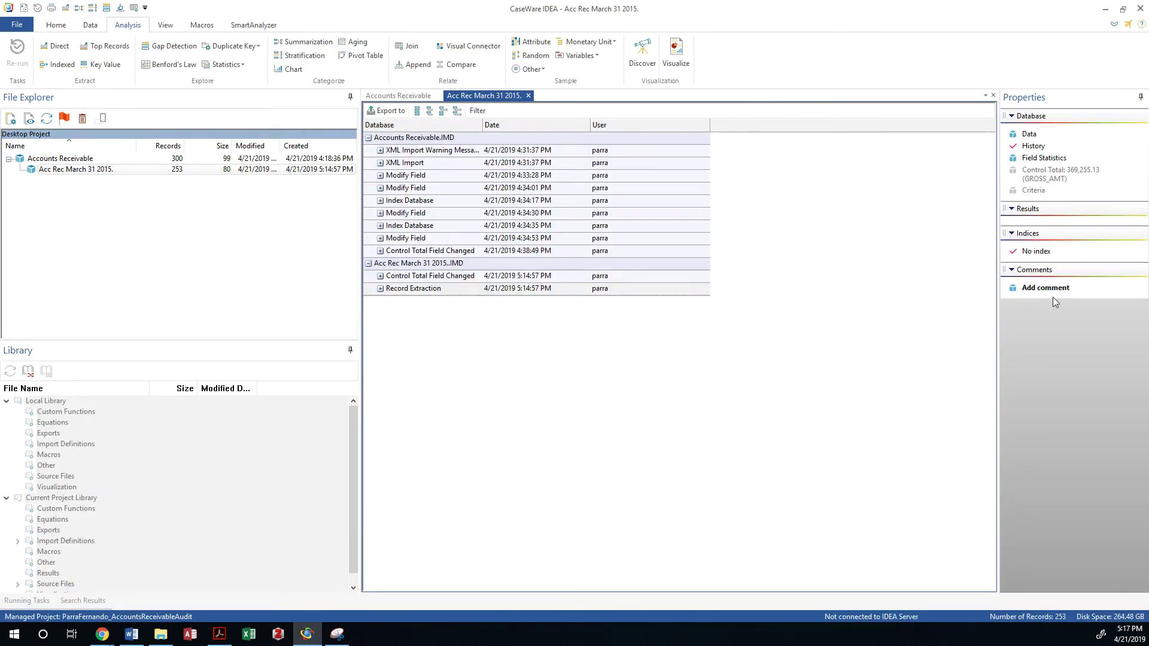
left_click(1050, 290)
left_click(393, 290)
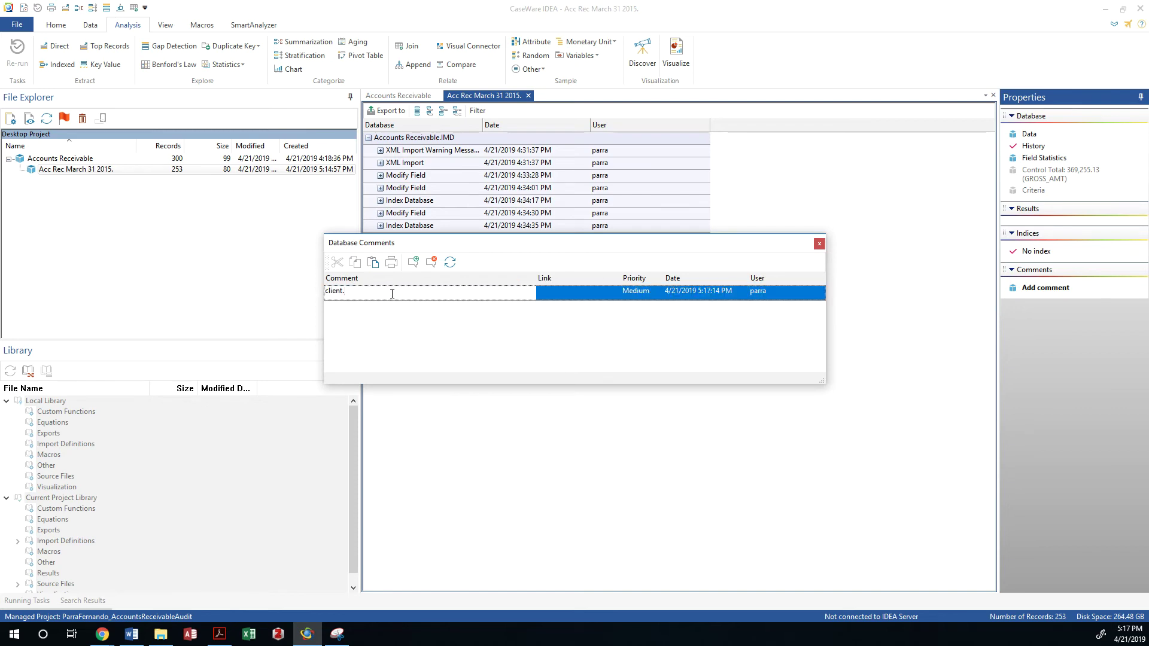
key("Home")
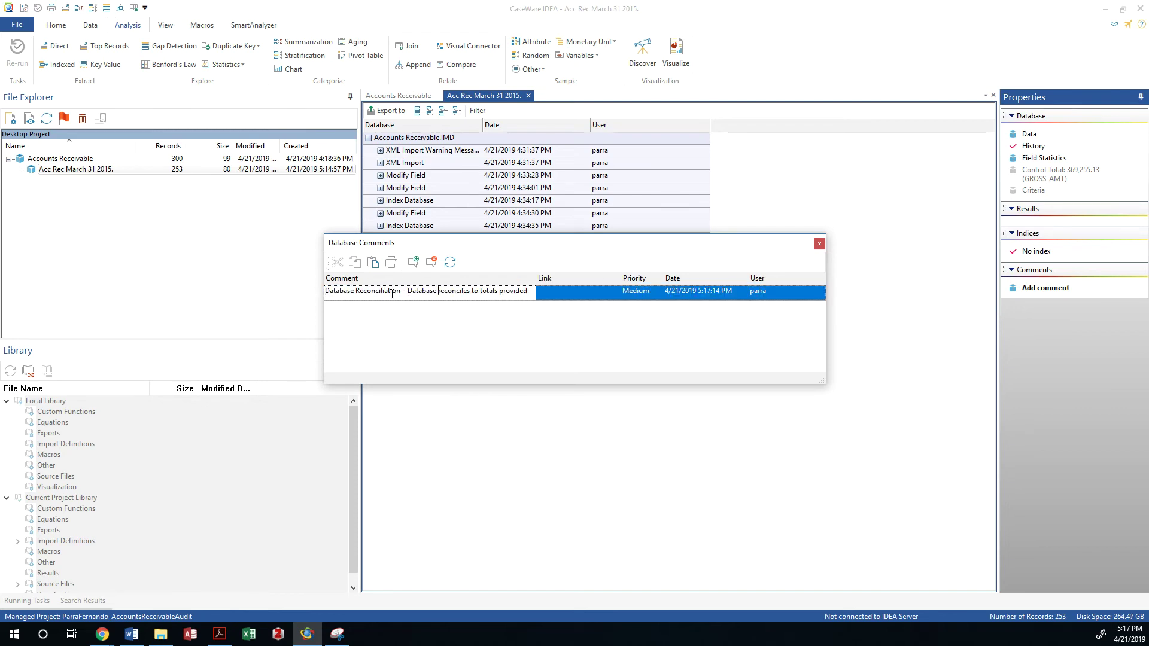
key("Right")
key("Right")
key("Right")
key("Right")
key("Right")
key("Right")
key("Right")
key("Right")
key("Right")
key("Right")
key("Right")
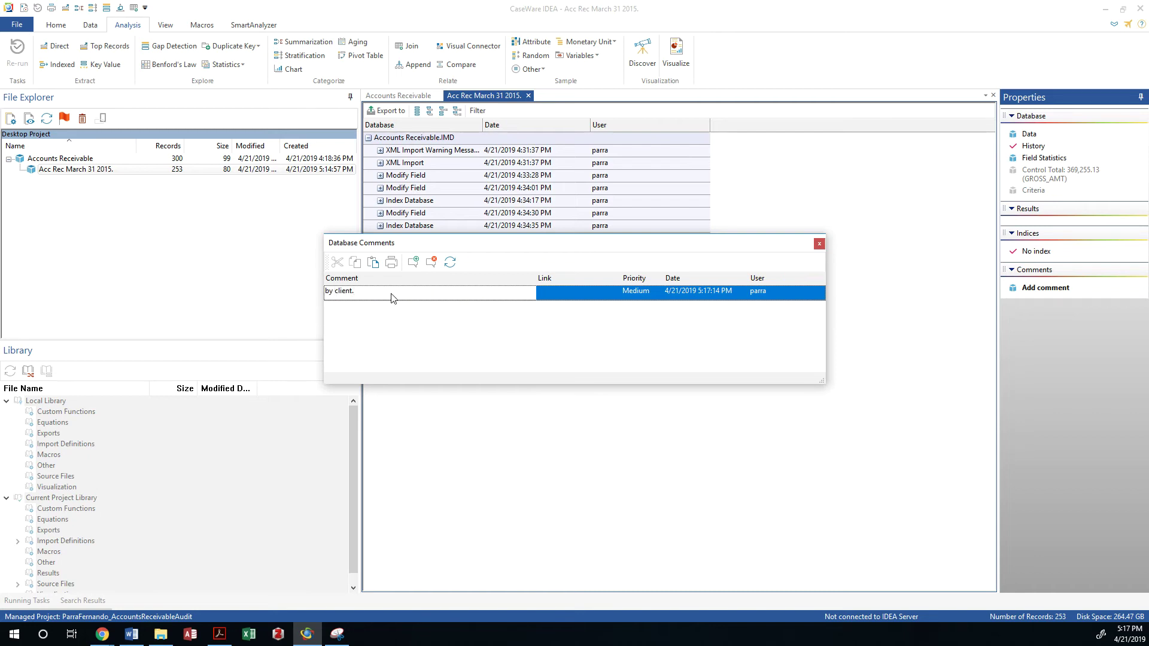
left_click(430, 319)
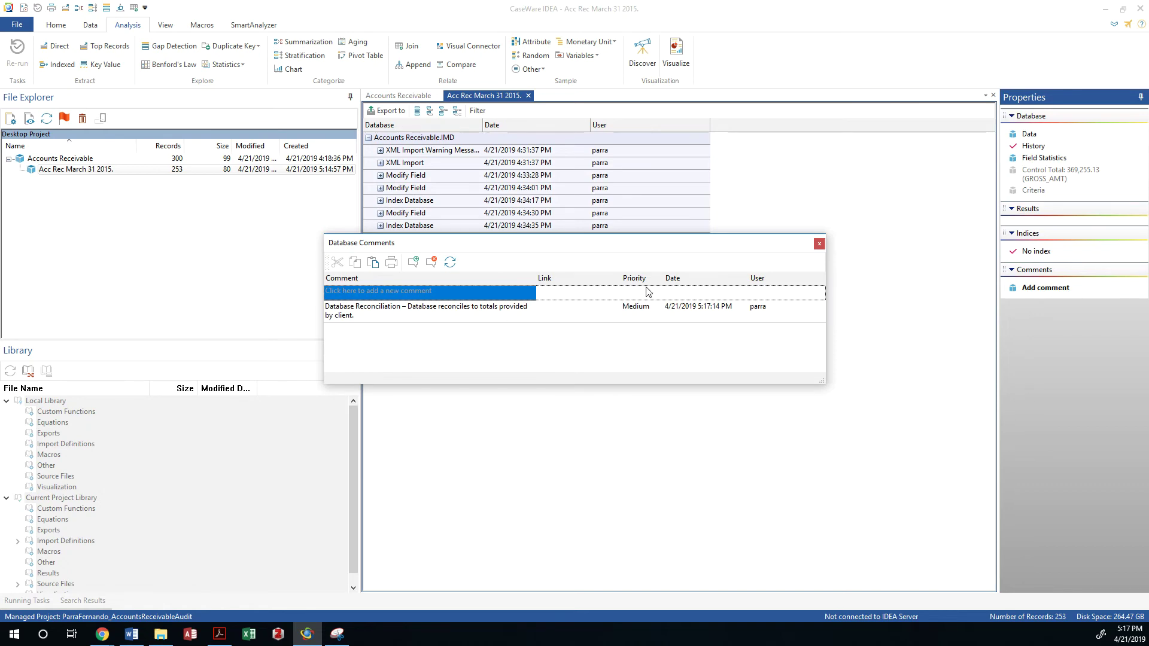
key("alt+Tab")
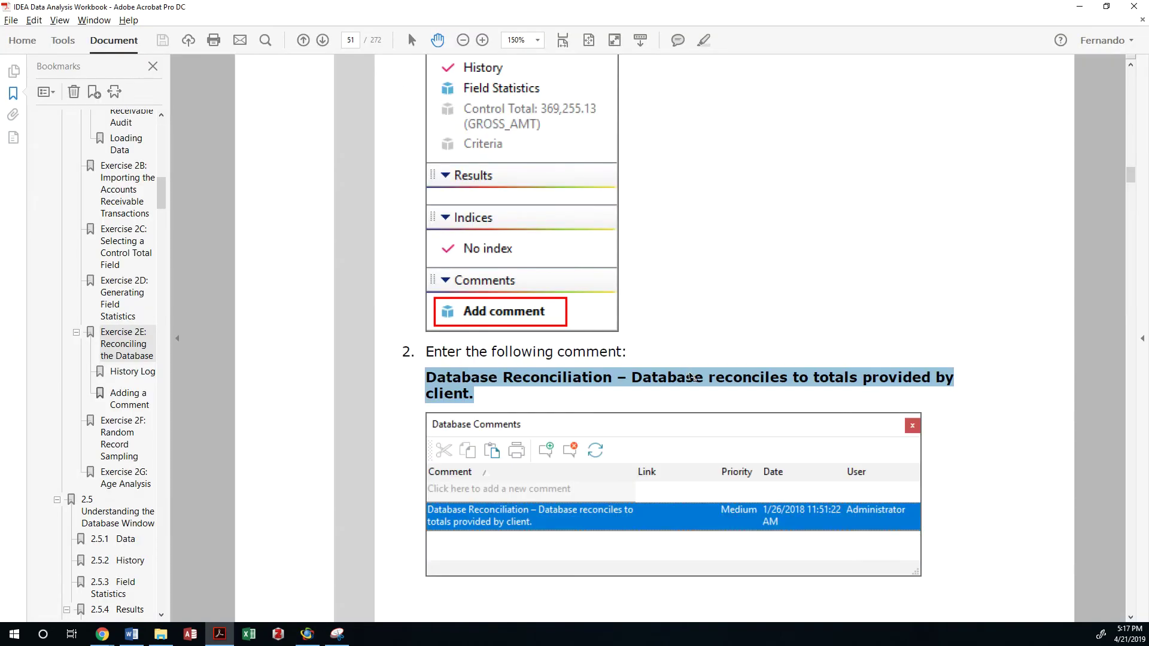
scroll(689, 377, "down", 10)
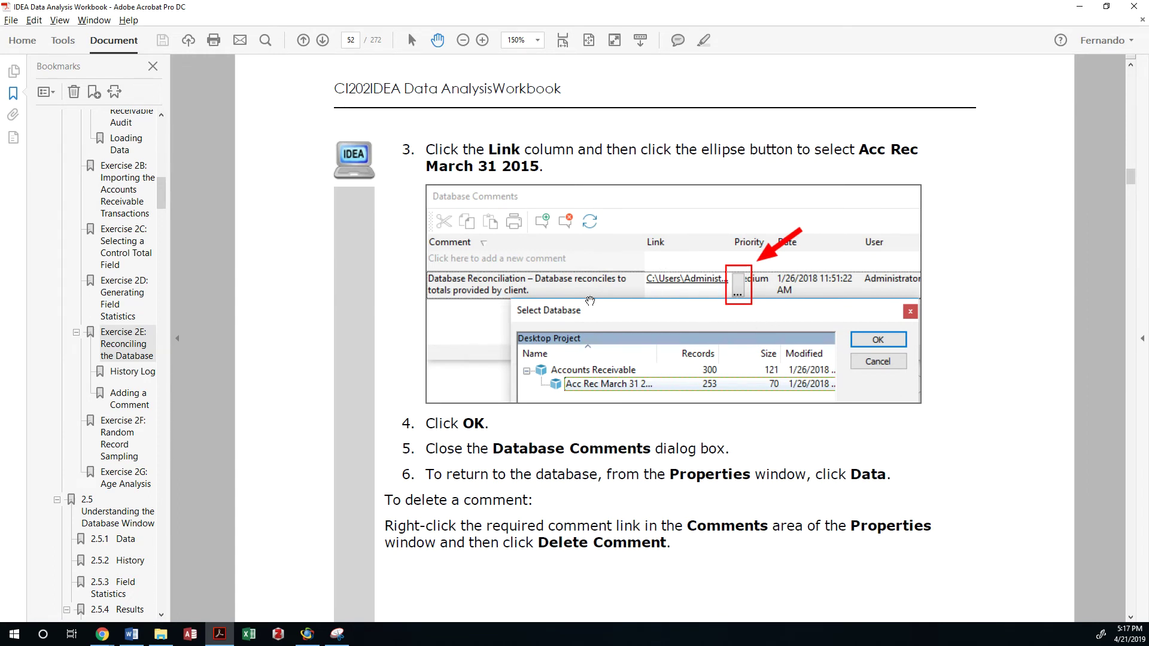
scroll(532, 280, "up", 1)
key("alt+Tab")
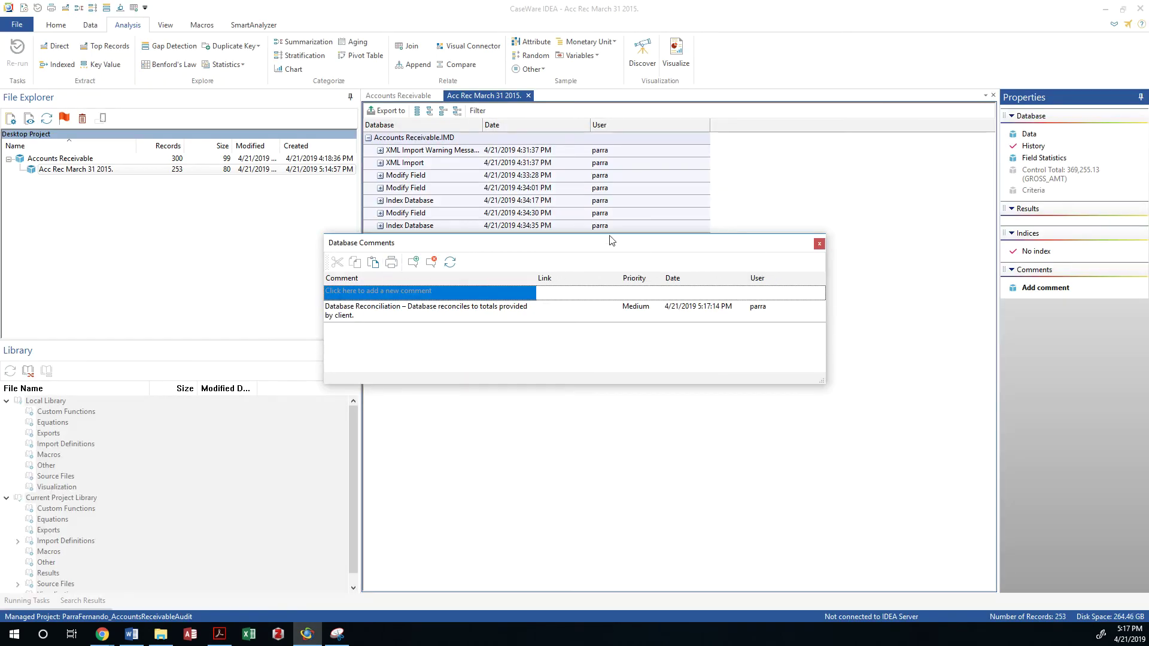
- Close Database Comments, reopen the comment from Properties, and check the workbook's next instruction
left_click(817, 244)
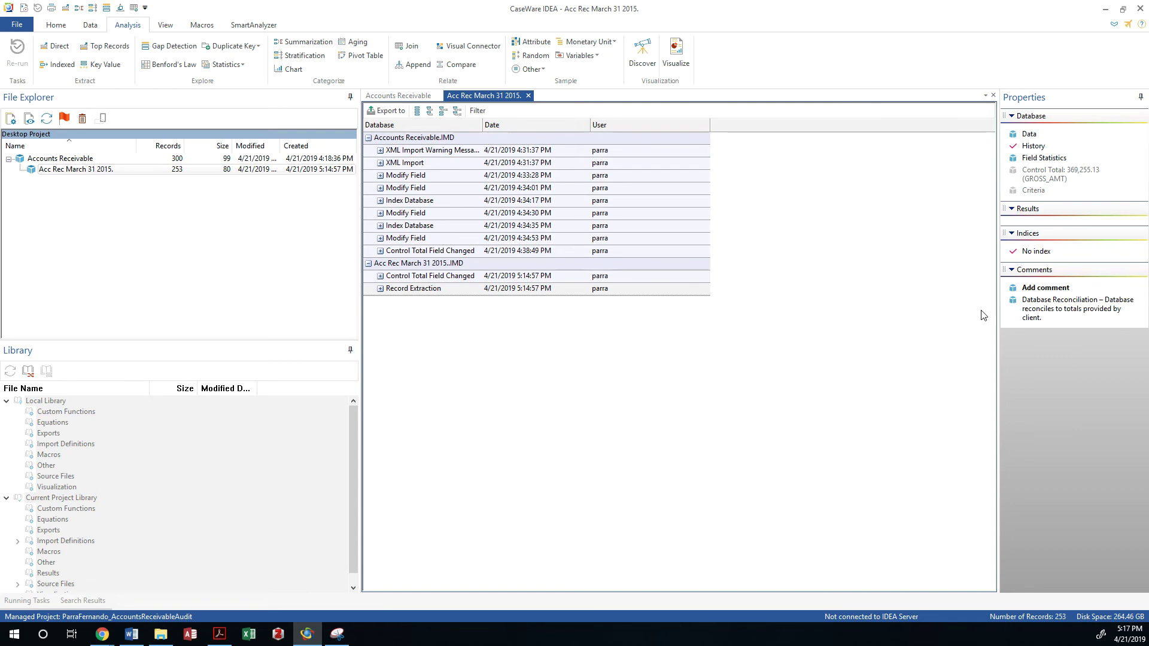
left_click(1033, 309)
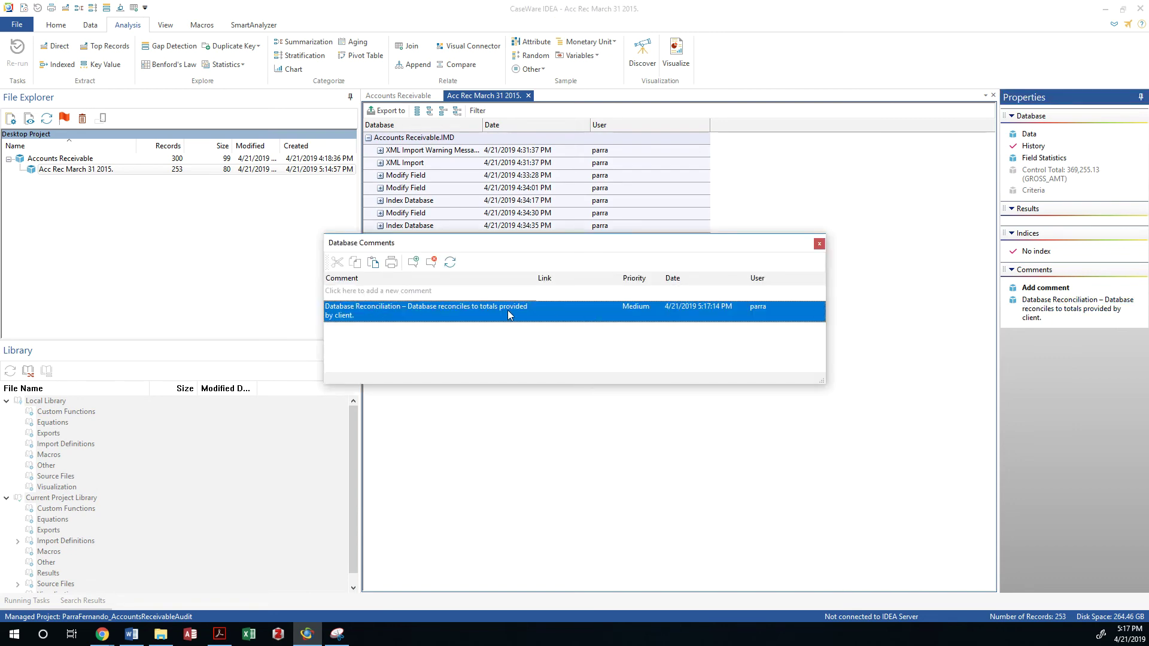
key("alt+Tab")
scroll(629, 402, "down", 3)
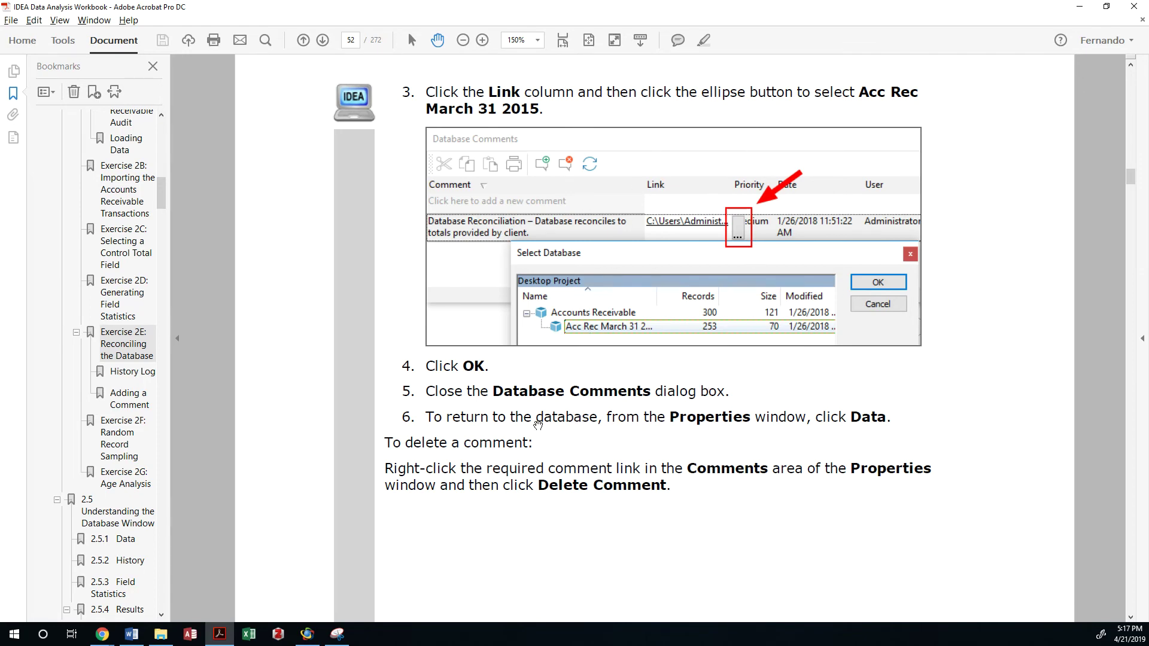
key("alt+Tab")
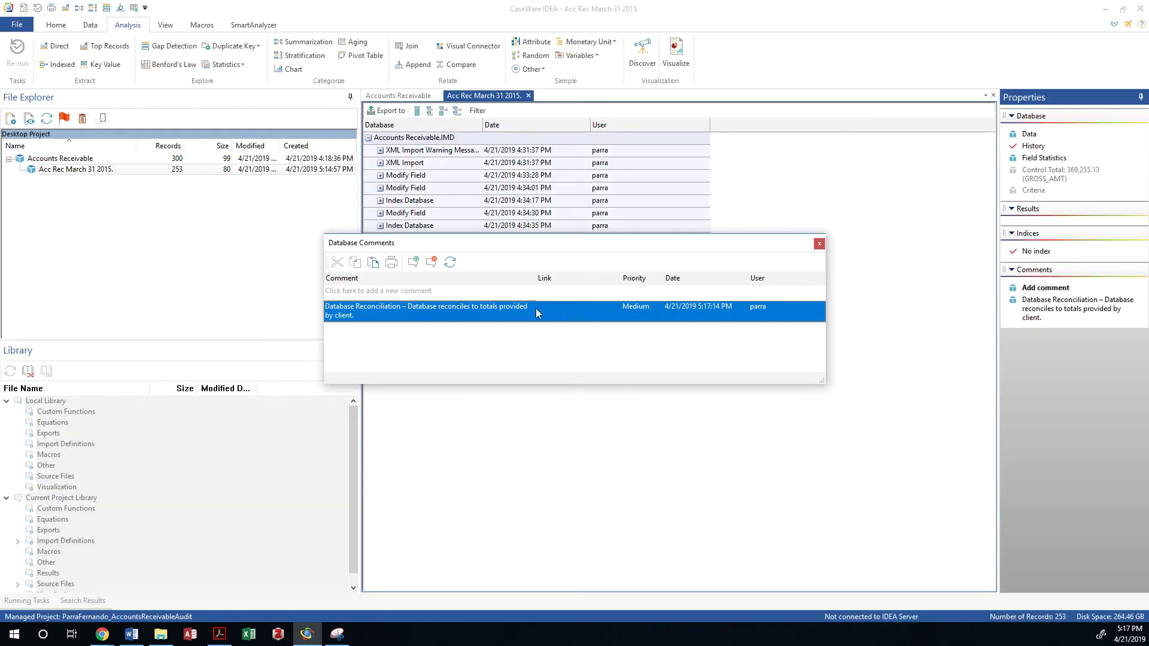
- Select the reconciliation comment row and its Link cell in Database Comments
key("Delete")
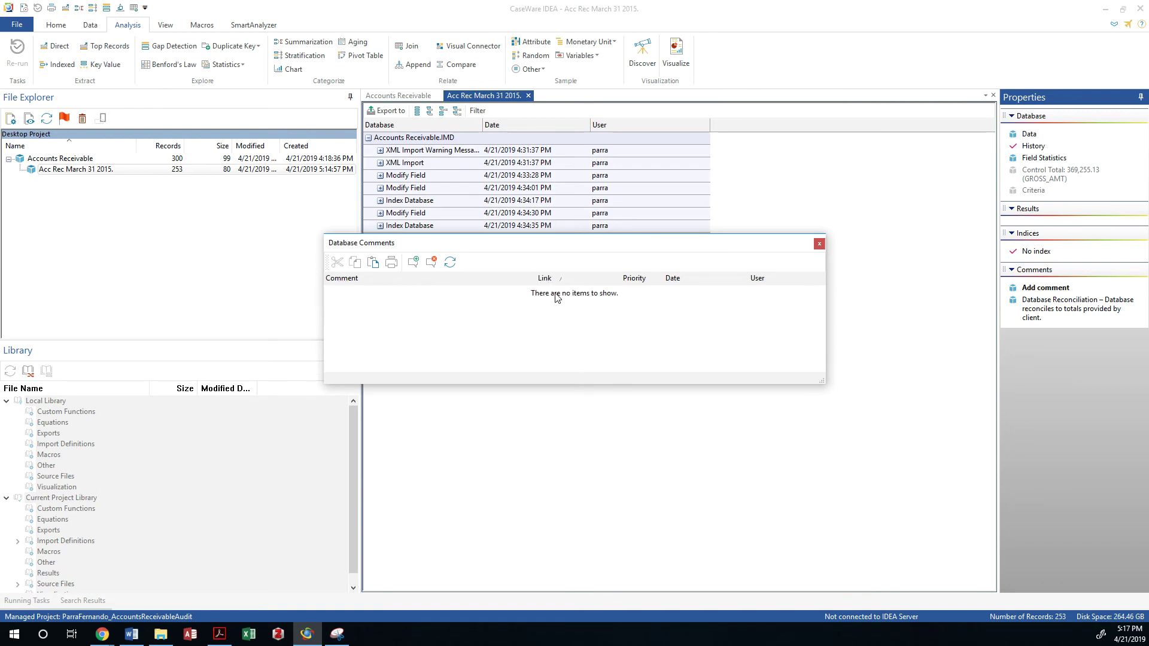
key("ctrl+z")
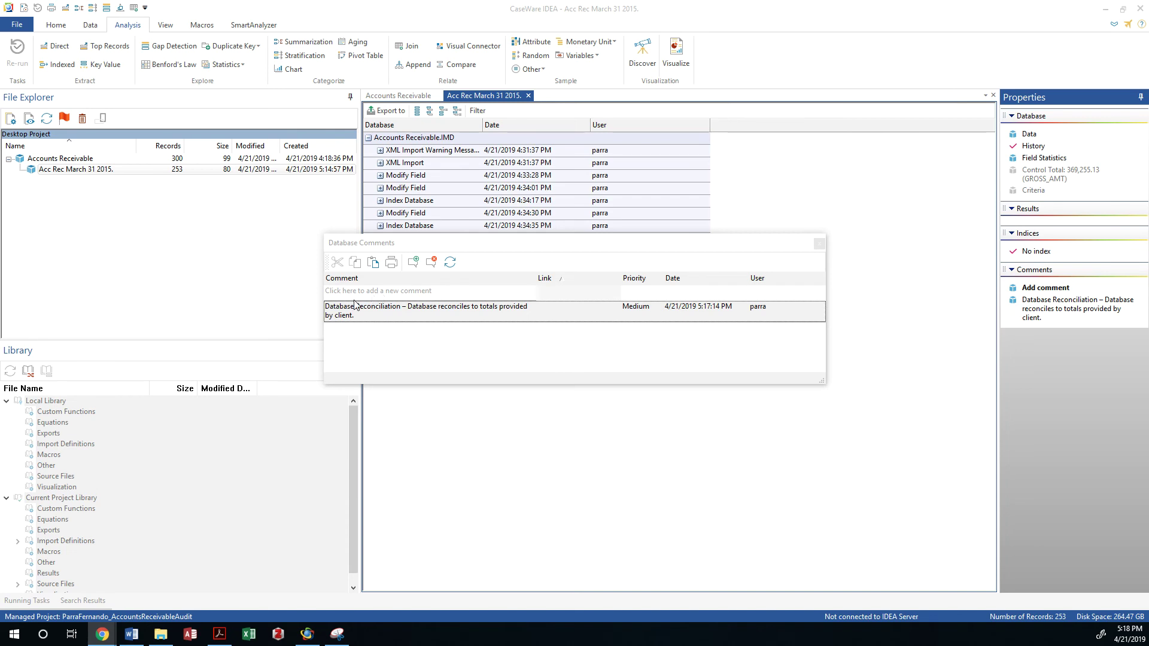
left_click(473, 317)
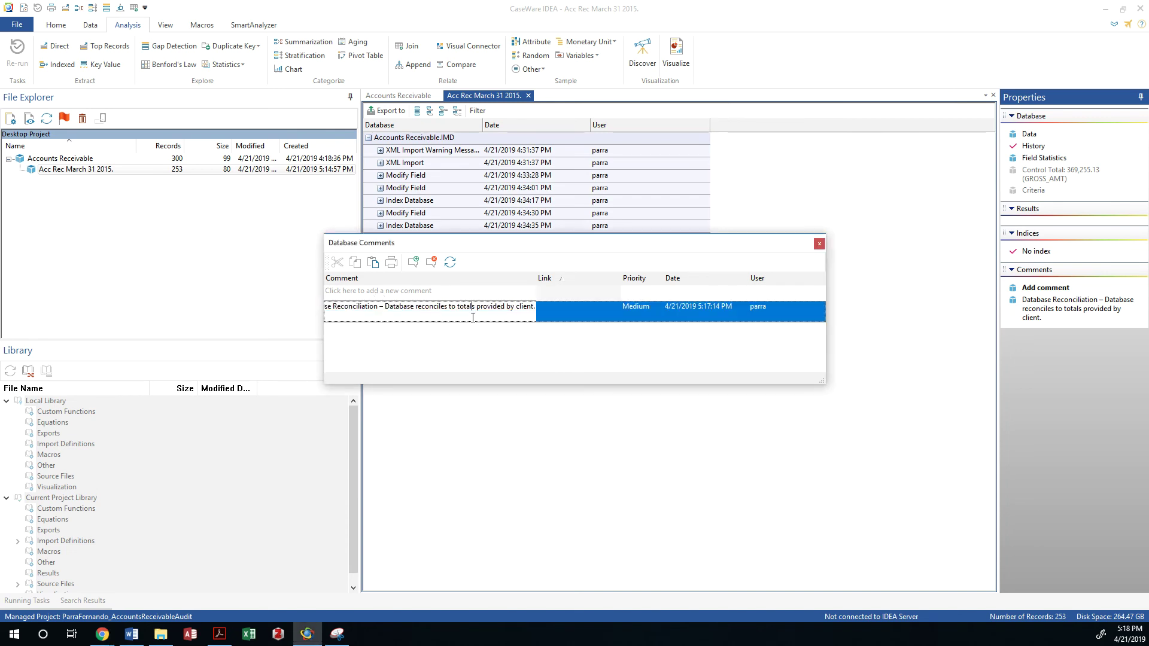
left_click(565, 311)
- Link the comment to the Acc Rec March 31 2015 database under Accounts Receivable
left_click(627, 316)
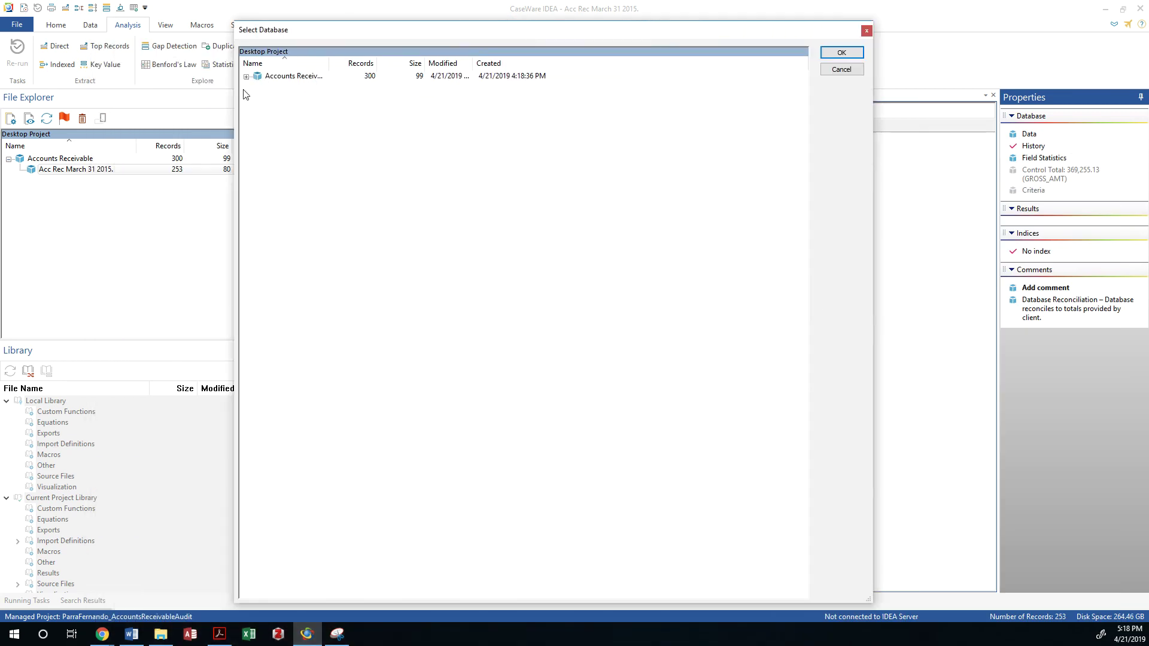
left_click(245, 77)
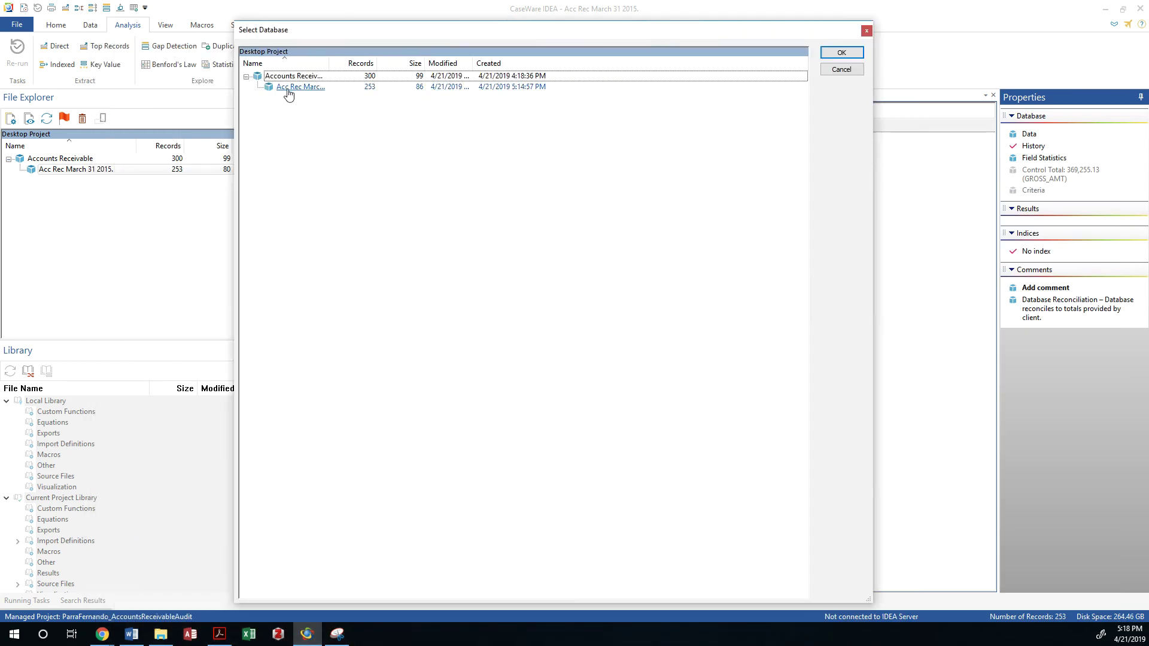
left_click(288, 88)
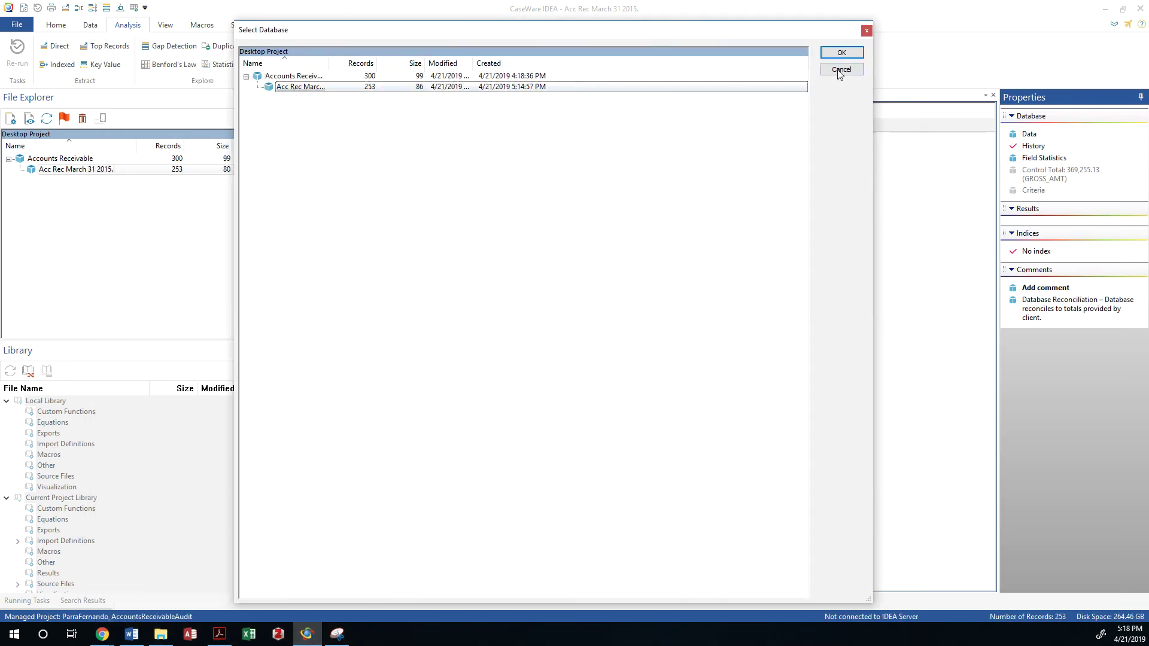
left_click(843, 52)
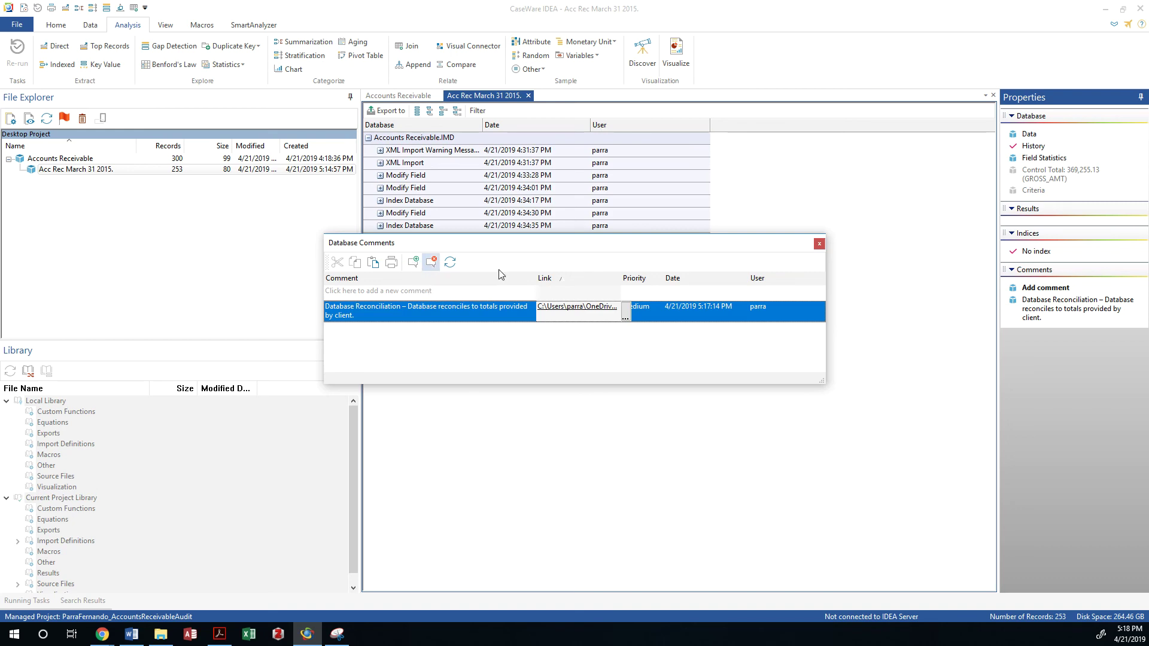
- Close Database Comments, verify the linked comment from Properties, and review the workbook
left_click(819, 243)
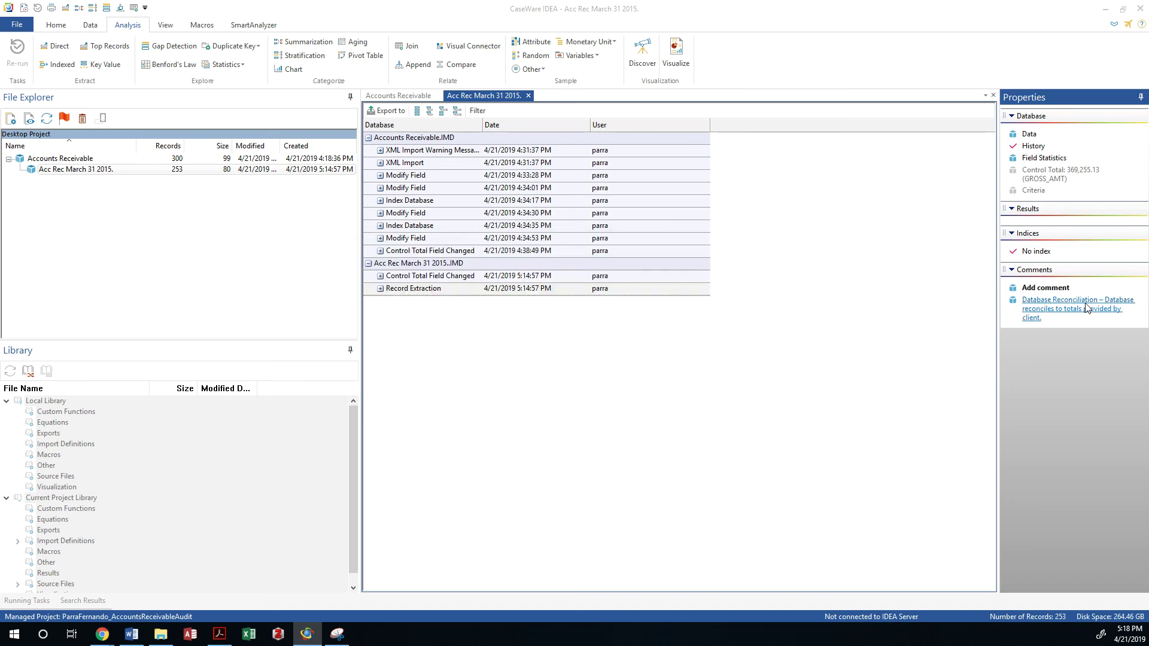
left_click(1087, 308)
left_click(818, 244)
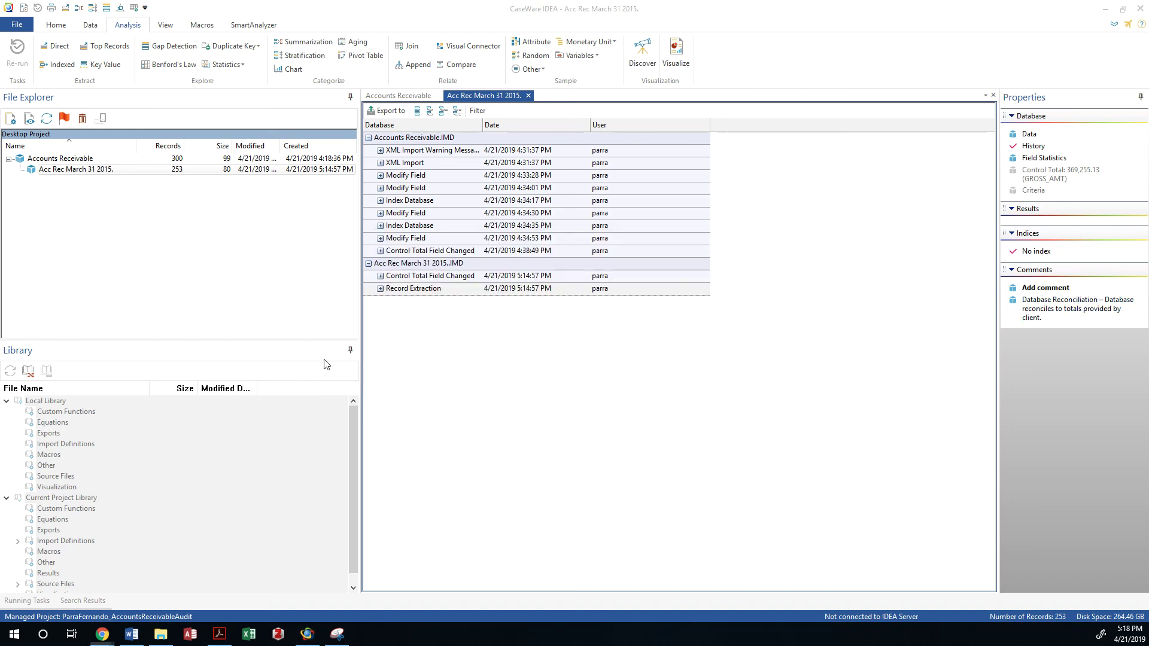
key("alt+Tab")
scroll(539, 334, "down", 2)
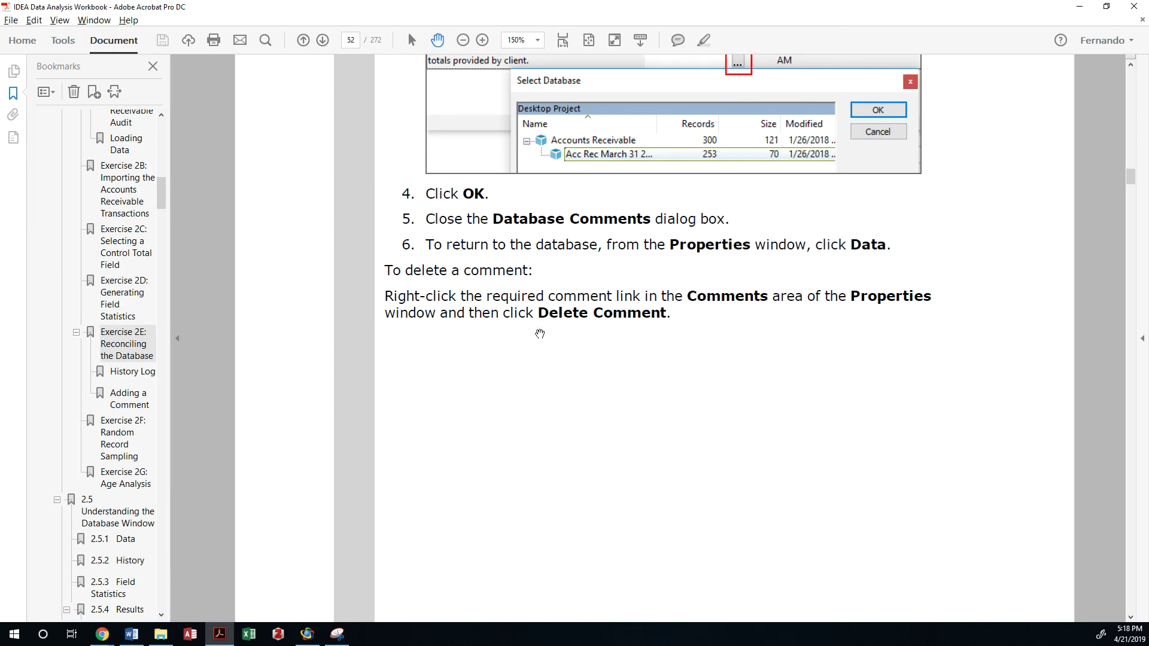
scroll(539, 334, "up", 4)
scroll(604, 297, "down", 12)
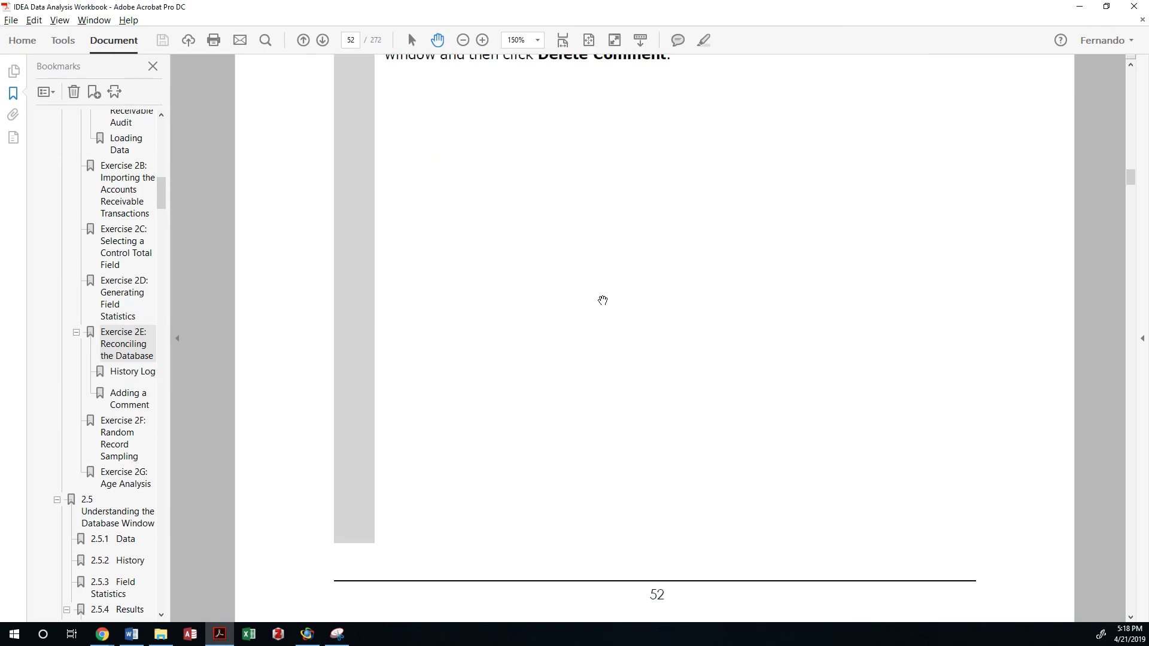
scroll(602, 300, "down", 8)
scroll(604, 300, "up", 15)
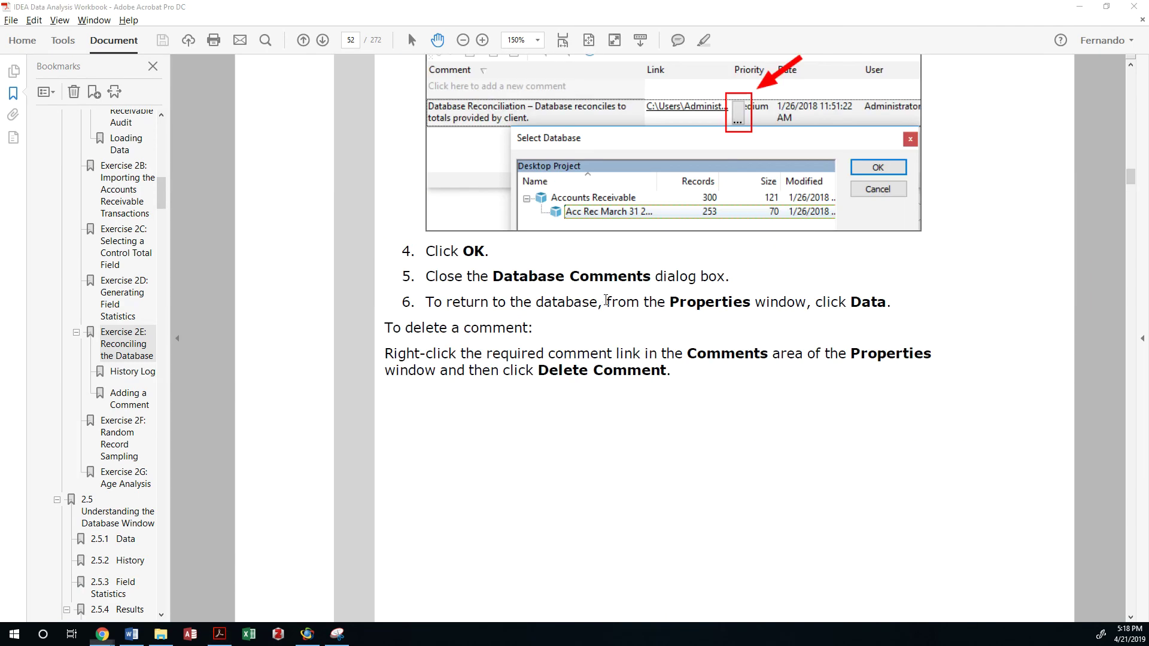
key("alt+Tab")
key("alt+Tab")
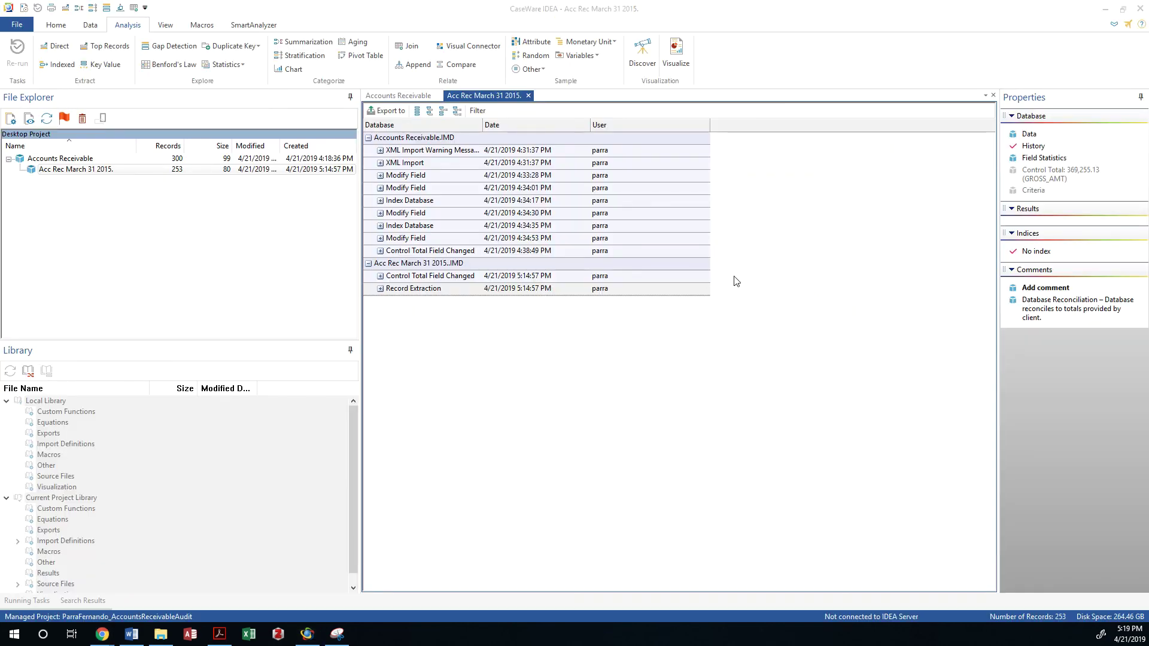